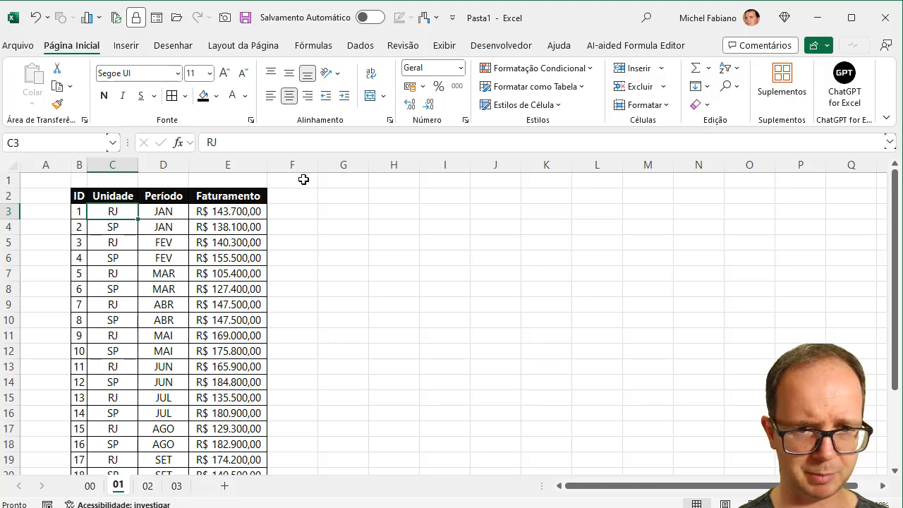
Step: Enter the label Unidade in G2 and the criterion SP in H2
{"action": "left_click", "coordinate": [339, 196]}
{"action": "type", "text": "Unidade"}
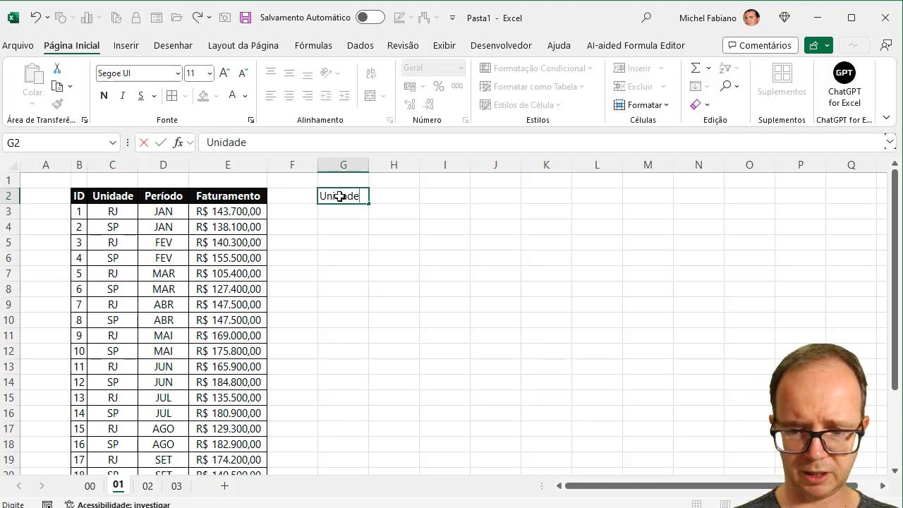
{"action": "key", "text": "Tab"}
{"action": "type", "text": "SP"}
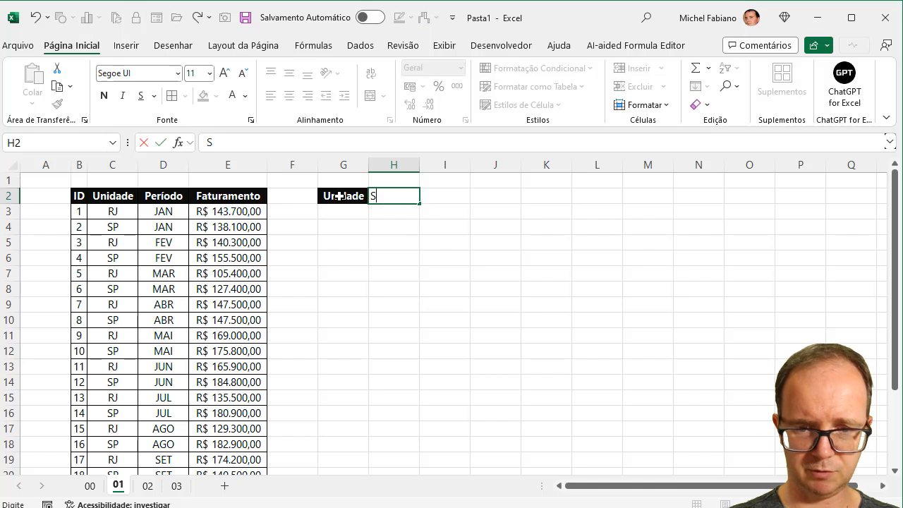
{"action": "key", "text": "Return"}
{"action": "key", "text": "Return"}
Step: Copy the Unidade, Período and Faturamento headers from C2:E2 to G4:I4 and fit column I's width to its content
{"action": "left_click_drag", "start_coordinate": [120, 196], "coordinate": [240, 197]}
{"action": "key", "text": "ctrl+c"}
{"action": "left_click", "coordinate": [336, 229]}
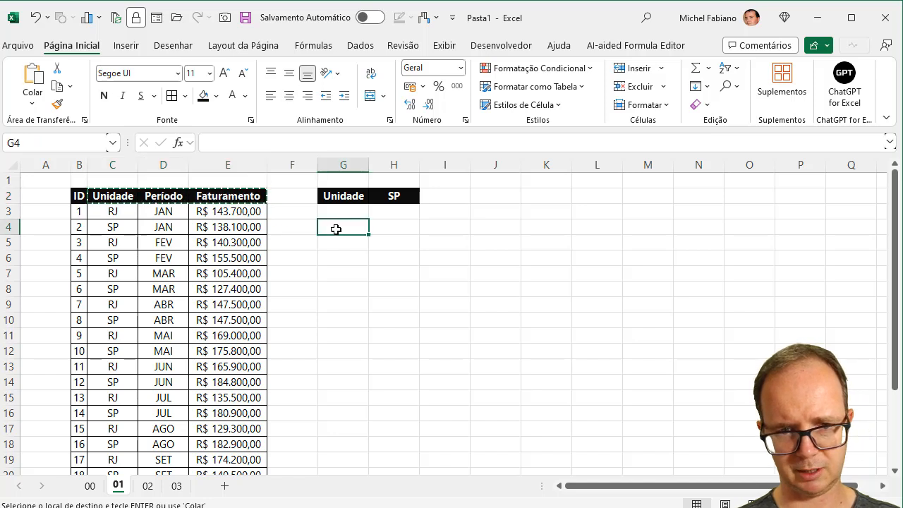
{"action": "key", "text": "ctrl+v"}
{"action": "double_click", "coordinate": [469, 162]}
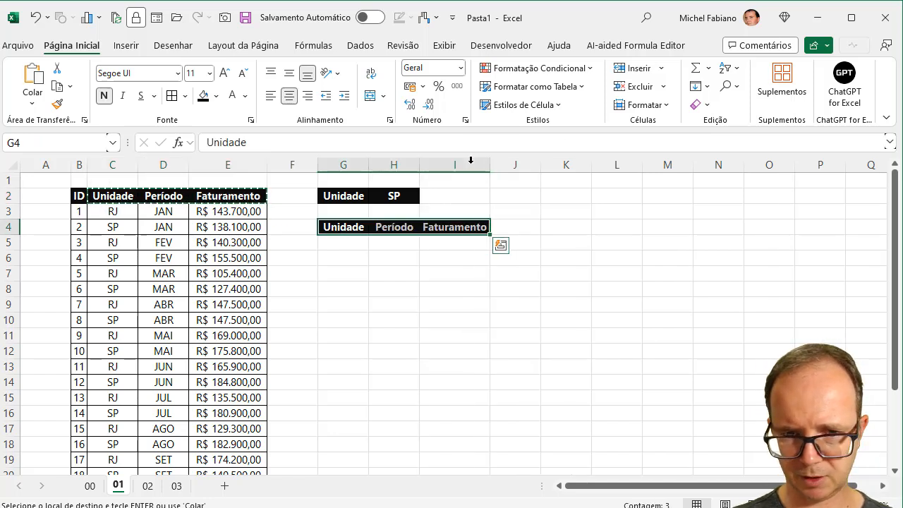
Step: Start a FILTRO formula in G5 with C3:E26 as the array to filter
{"action": "left_click", "coordinate": [341, 247]}
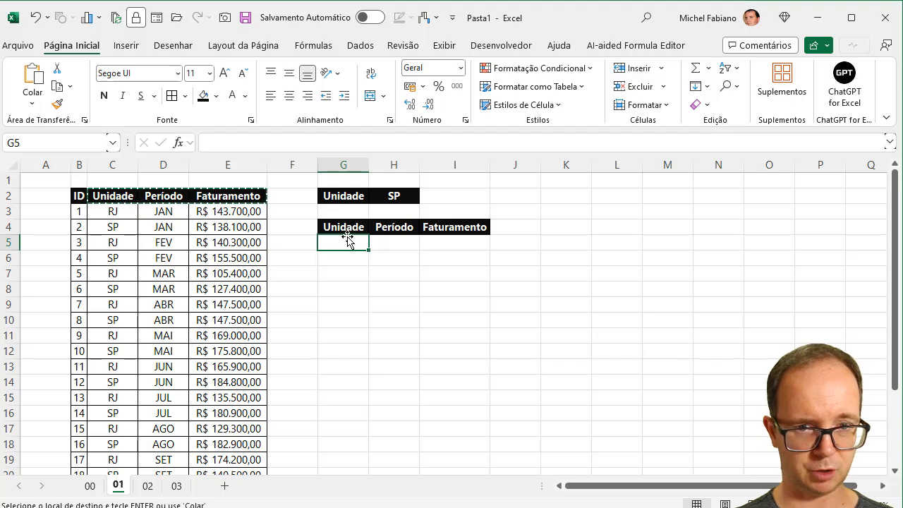
{"action": "type", "text": "=filtr"}
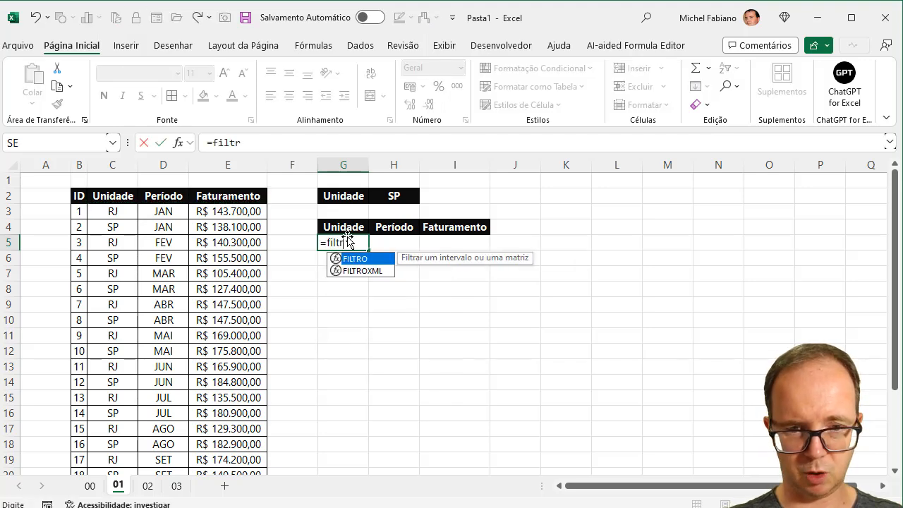
{"action": "type", "text": "o("}
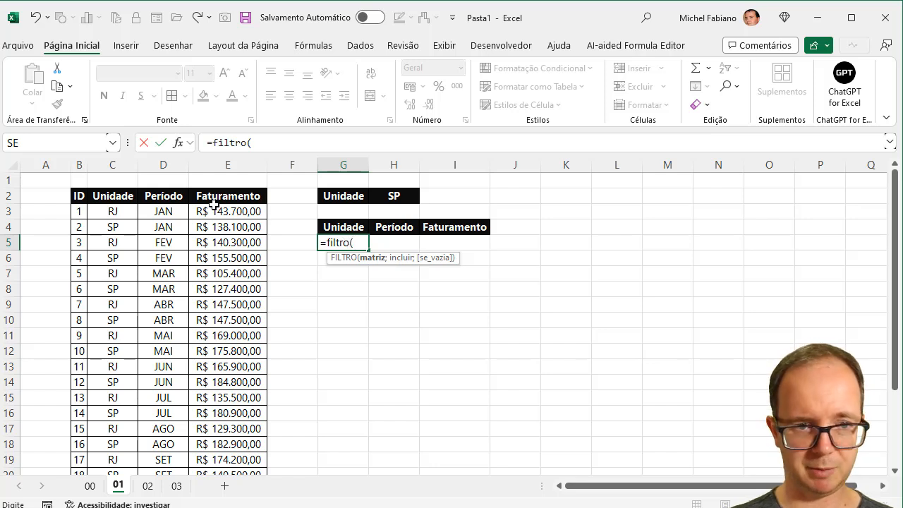
{"action": "left_click", "coordinate": [112, 209]}
{"action": "left_click_drag", "start_coordinate": [118, 210], "coordinate": [242, 430]}
{"action": "type", "text": ";"}
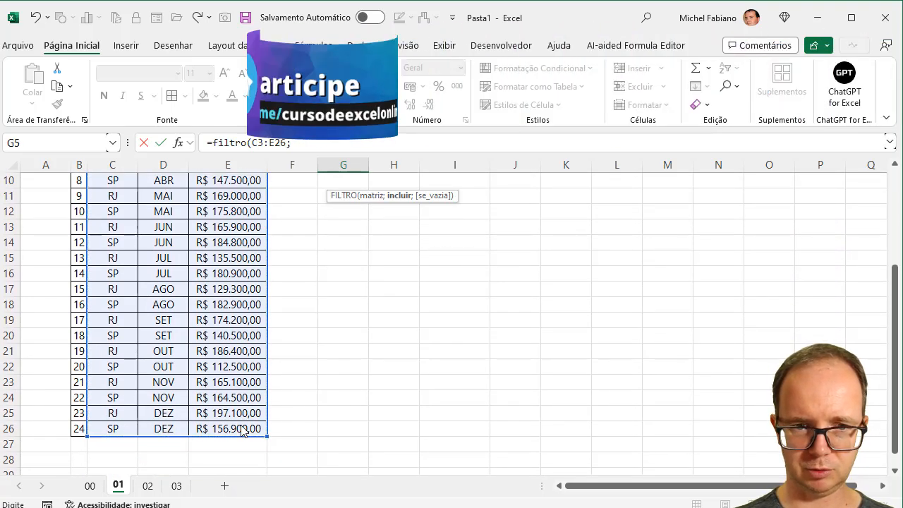
{"action": "scroll", "coordinate": [896, 262], "scroll_direction": "up", "scroll_amount": 3}
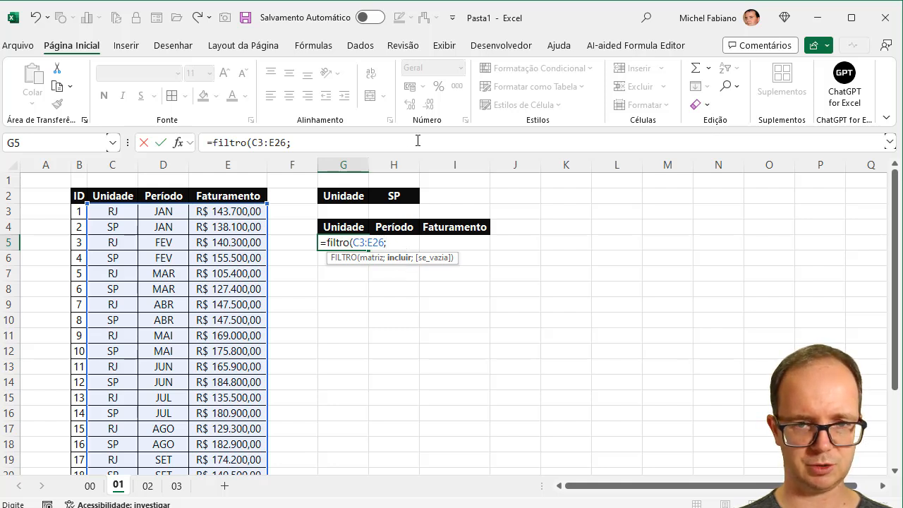
Step: Complete the FILTRO formula in G5 with the condition C3:C26=H2
{"action": "left_click", "coordinate": [124, 214]}
{"action": "left_click_drag", "start_coordinate": [124, 214], "coordinate": [125, 441]}
{"action": "type", "text": "="}
{"action": "scroll", "coordinate": [898, 211], "scroll_direction": "up", "scroll_amount": 3}
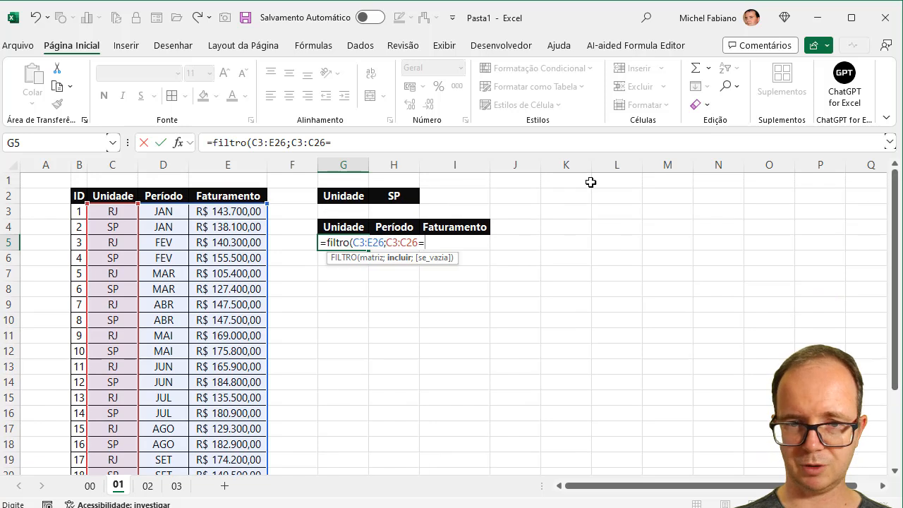
{"action": "left_click", "coordinate": [405, 196]}
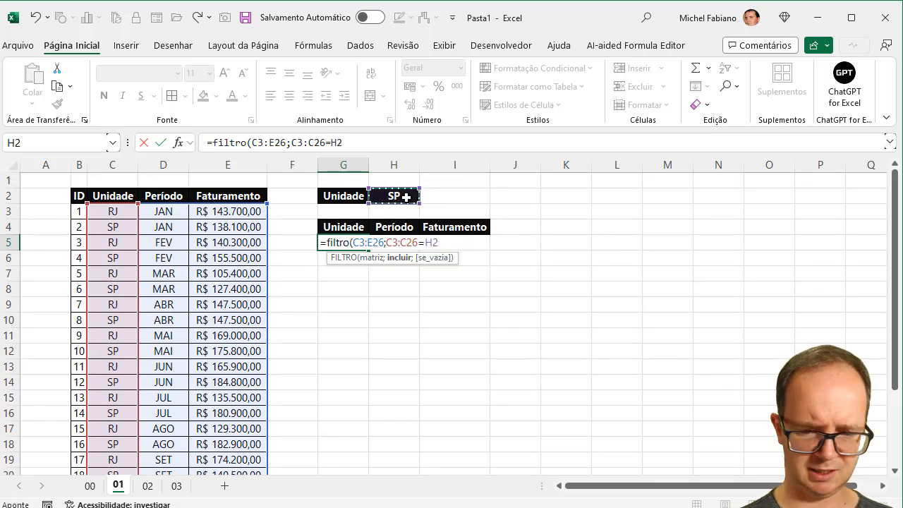
{"action": "type", "text": ")"}
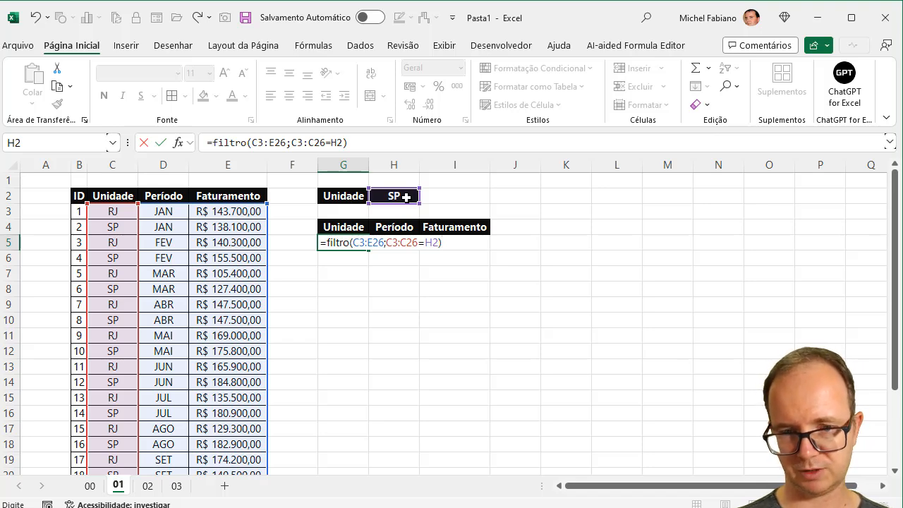
{"action": "key", "text": "Return"}
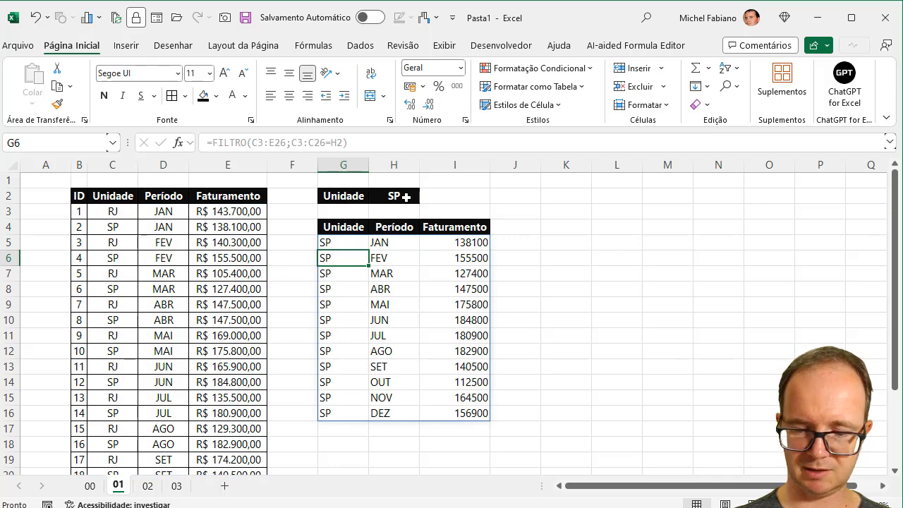
Step: Change the unit criterion in H2 to RJ
{"action": "key", "text": "Up"}
{"action": "key", "text": "Up"}
{"action": "key", "text": "Up"}
{"action": "key", "text": "Up"}
{"action": "key", "text": "Right"}
{"action": "type", "text": "R"}
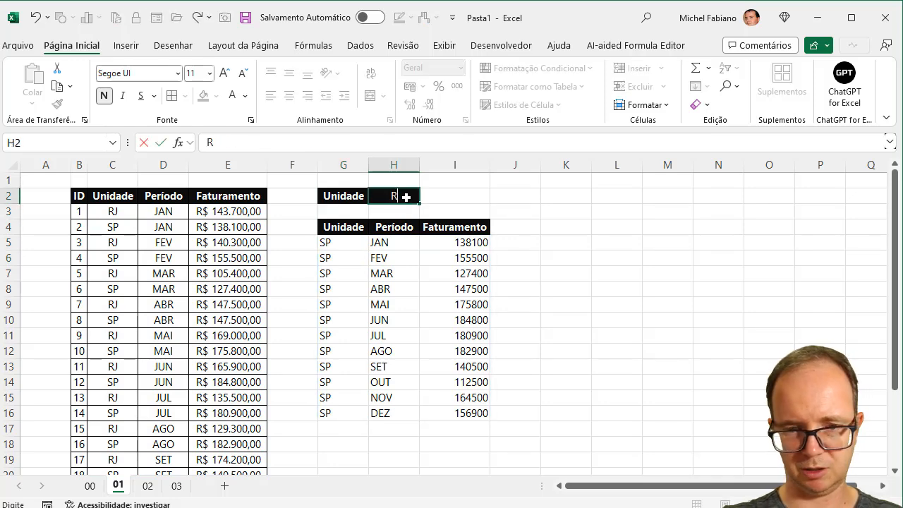
{"action": "type", "text": "J"}
{"action": "key", "text": "Return"}
{"action": "type", "text": "]"}
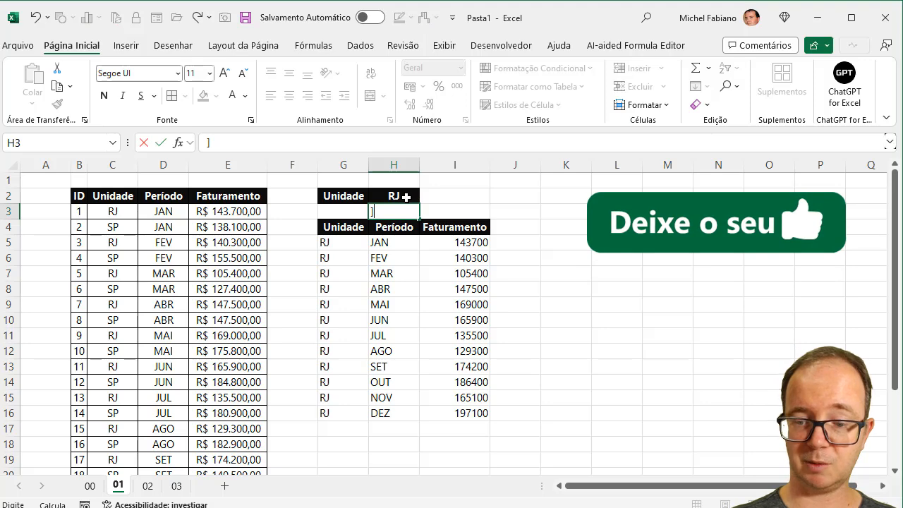
{"action": "key", "text": "BackSpace"}
{"action": "key", "text": "Return"}
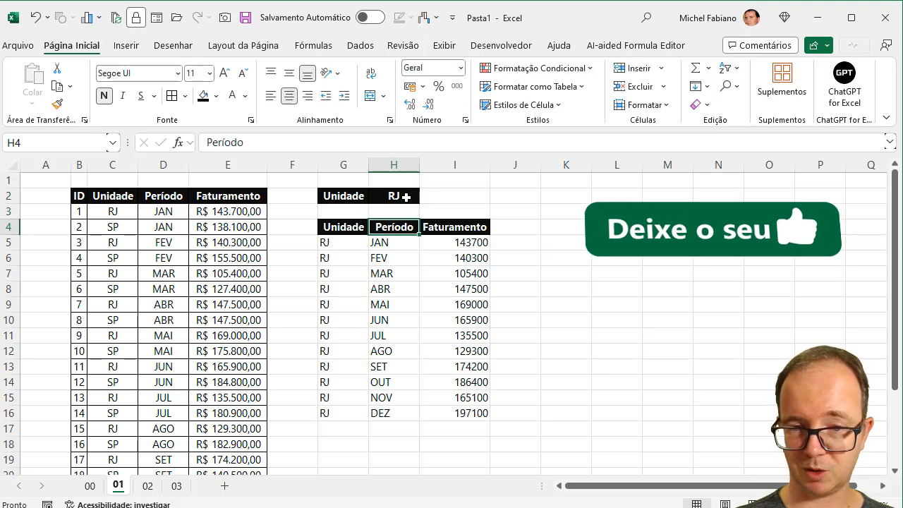
{"action": "key", "text": "Up"}
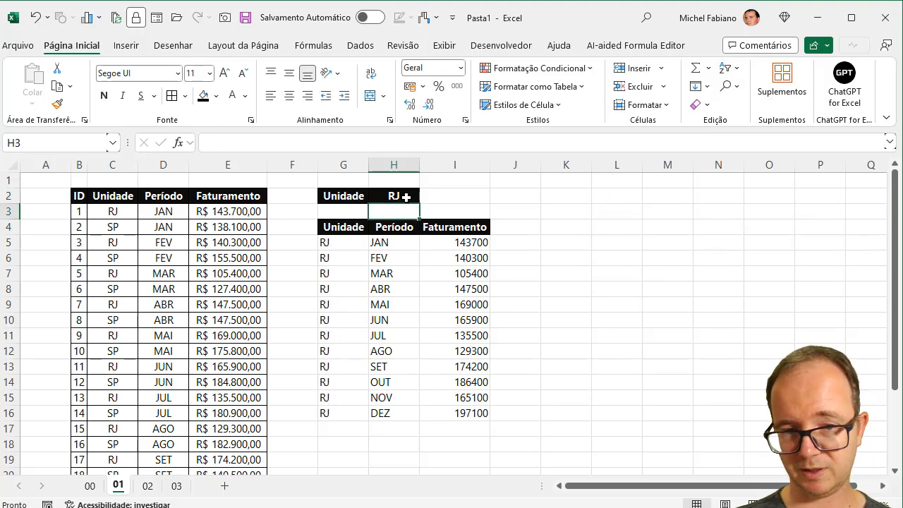
{"action": "key", "text": "Up"}
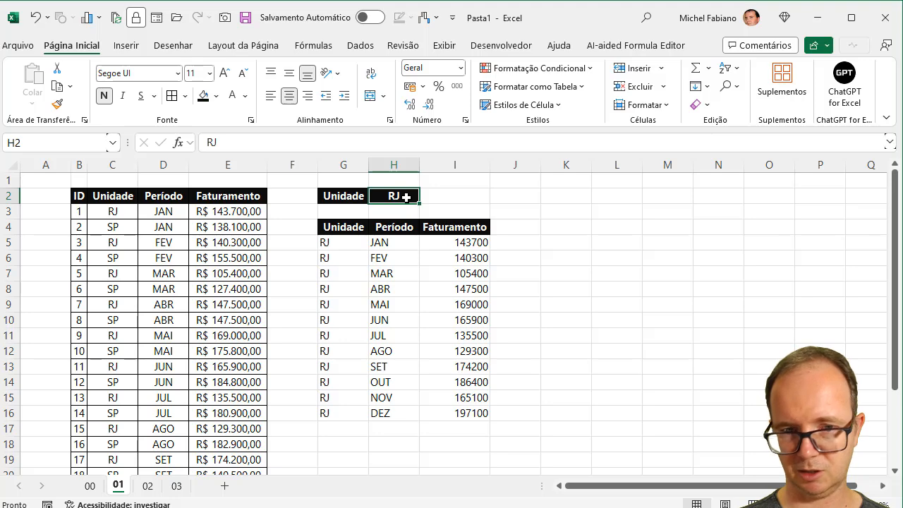
Step: Sum the filtered revenue in I2 with the formula =SOMA(I5:I20)
{"action": "left_click", "coordinate": [443, 194]}
{"action": "type", "text": "="}
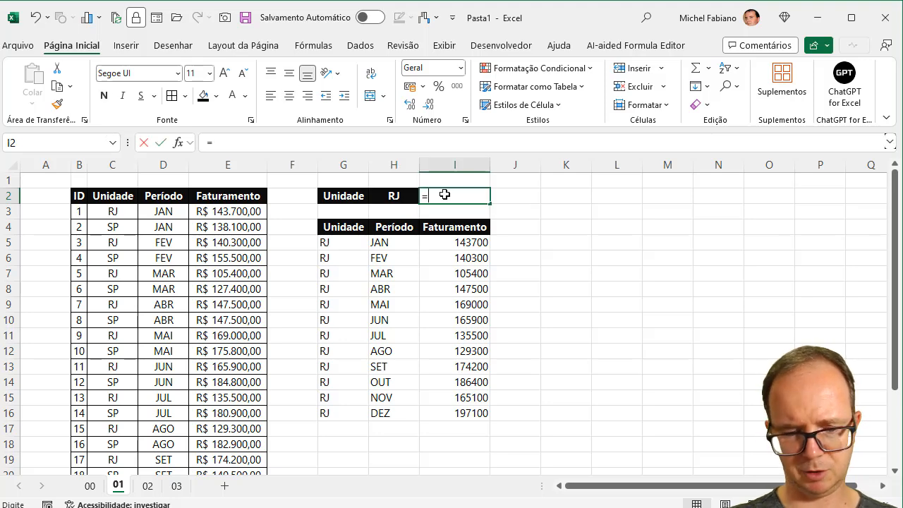
{"action": "type", "text": "soma("}
{"action": "key", "text": "Down"}
{"action": "key", "text": "Down"}
{"action": "key", "text": "Down"}
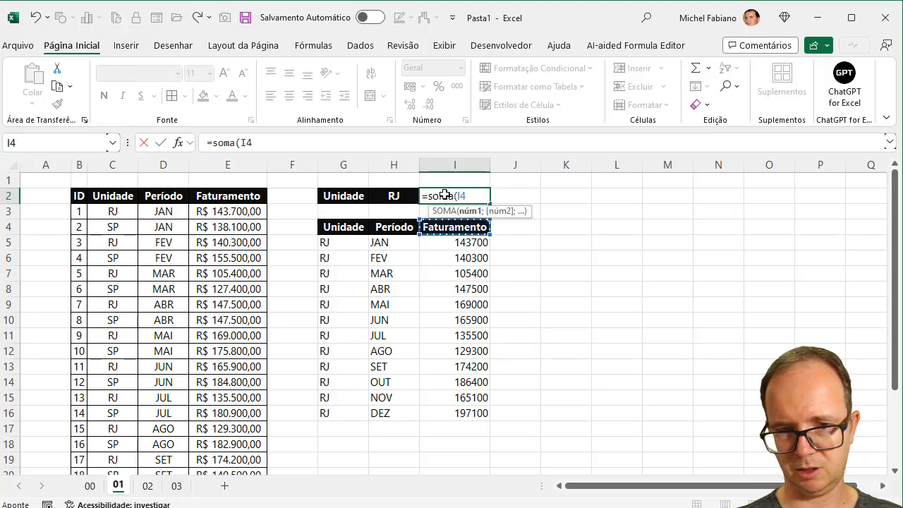
{"action": "key", "text": "shift+Down"}
{"action": "key", "text": "shift+Down"}
{"action": "key", "text": "shift+Down"}
{"action": "key", "text": "shift+Down"}
{"action": "key", "text": "shift+Down"}
{"action": "key", "text": "shift+Down"}
{"action": "key", "text": "shift+Down"}
{"action": "key", "text": "shift+Down"}
{"action": "key", "text": "shift+Down"}
{"action": "key", "text": "shift+Down"}
{"action": "key", "text": "shift+Down"}
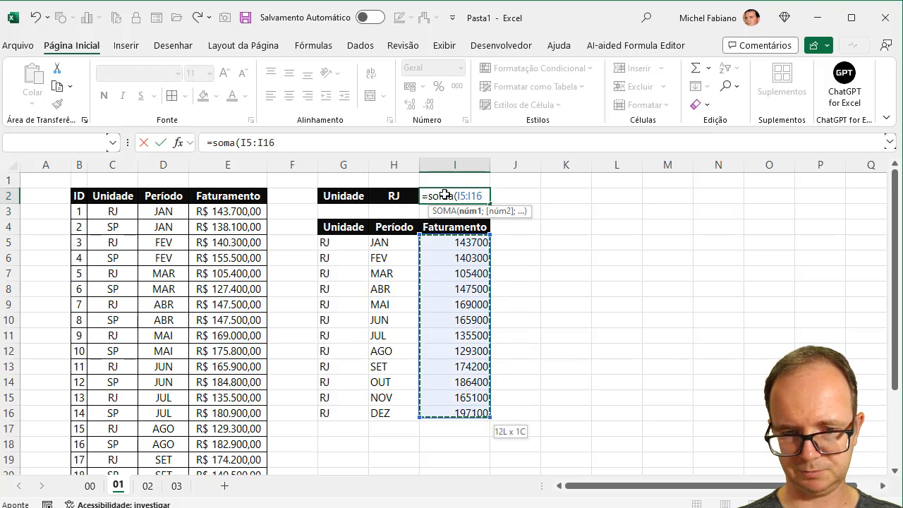
{"action": "key", "text": "shift+Down"}
{"action": "key", "text": "shift+Down"}
{"action": "key", "text": "shift+Down"}
{"action": "key", "text": "shift+Down"}
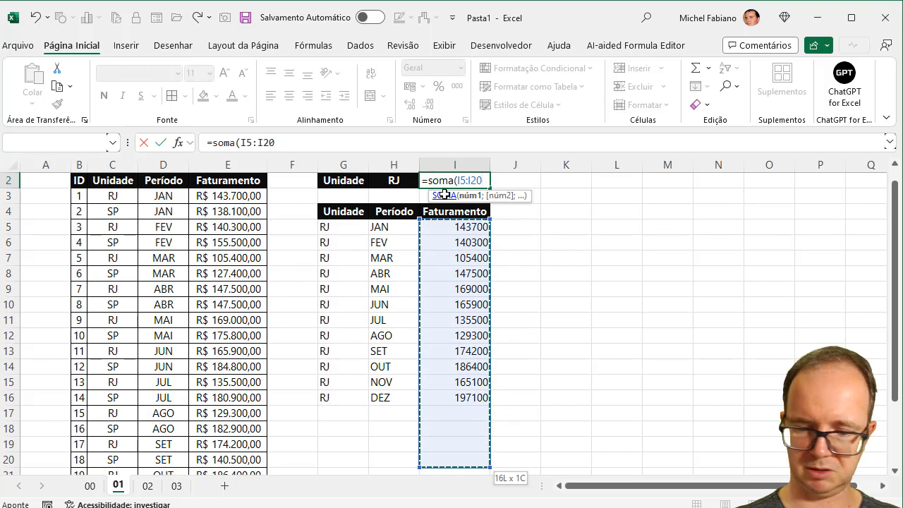
{"action": "key", "text": "Return"}
{"action": "key", "text": "Up"}
{"action": "scroll", "coordinate": [445, 194], "scroll_direction": "up", "scroll_amount": 1}
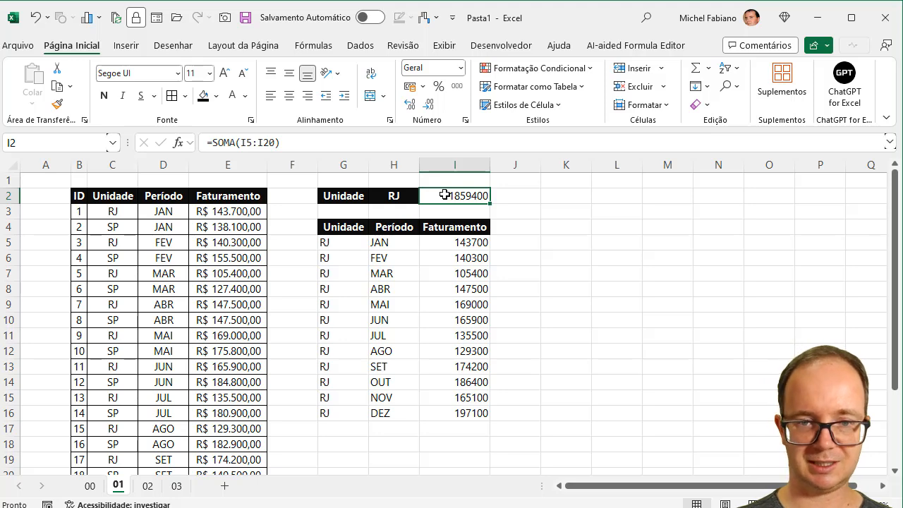
Step: Set the unit criterion in H2 to SP
{"action": "left_click", "coordinate": [397, 195]}
{"action": "type", "text": "SP"}
{"action": "key", "text": "Return"}
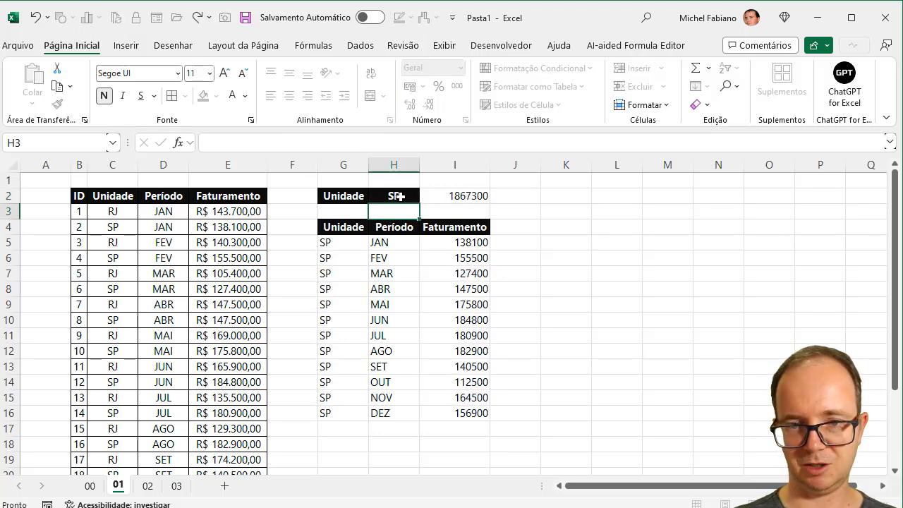
Step: Format all of column I with the Contábil number format in R$
{"action": "left_click", "coordinate": [466, 164]}
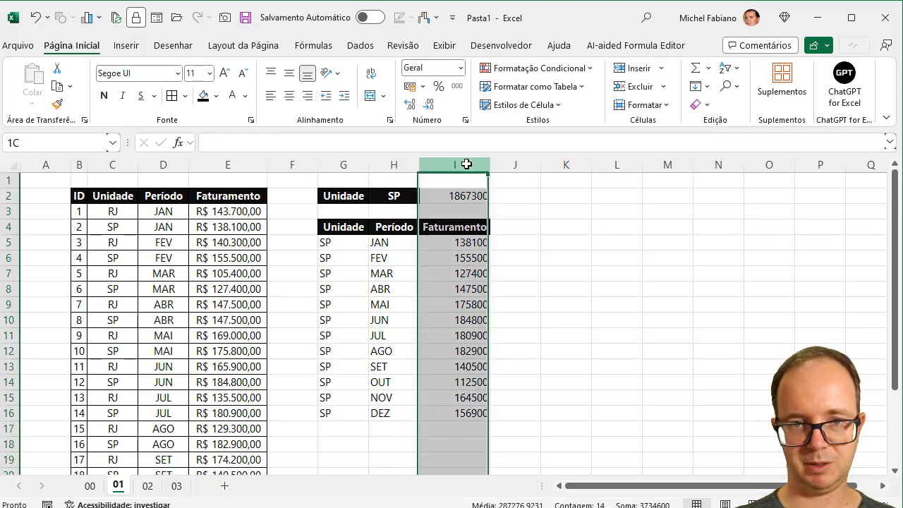
{"action": "left_click", "coordinate": [409, 86]}
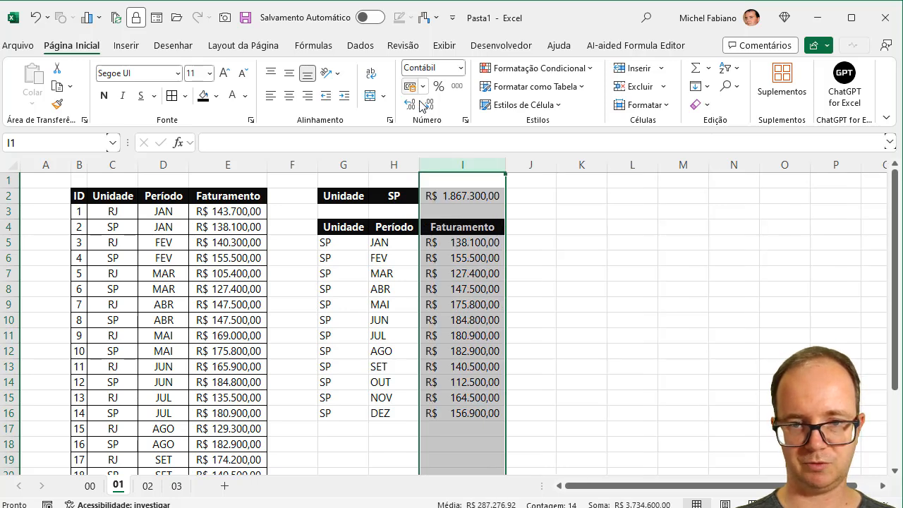
{"action": "left_click", "coordinate": [556, 215]}
Step: Apply cell borders to the filtered table in G4:I16
{"action": "left_click", "coordinate": [467, 196]}
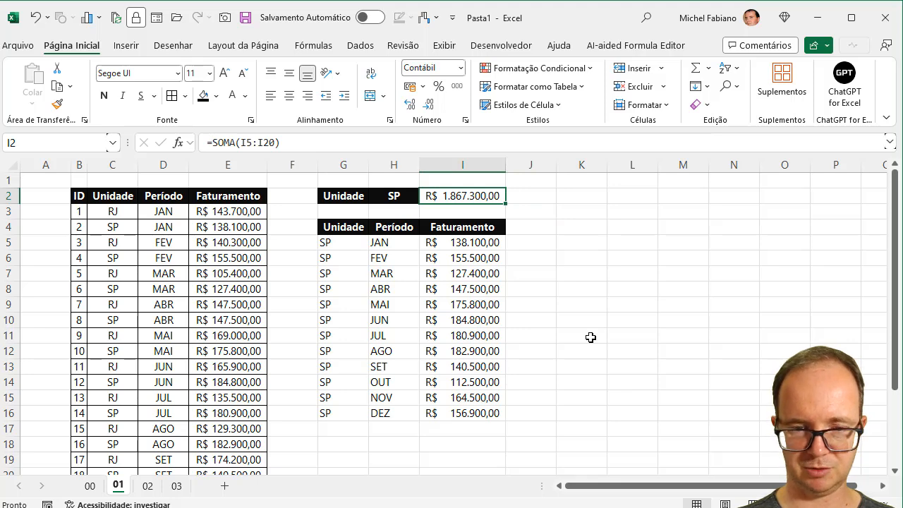
{"action": "left_click_drag", "start_coordinate": [339, 231], "coordinate": [463, 413]}
{"action": "left_click", "coordinate": [172, 97]}
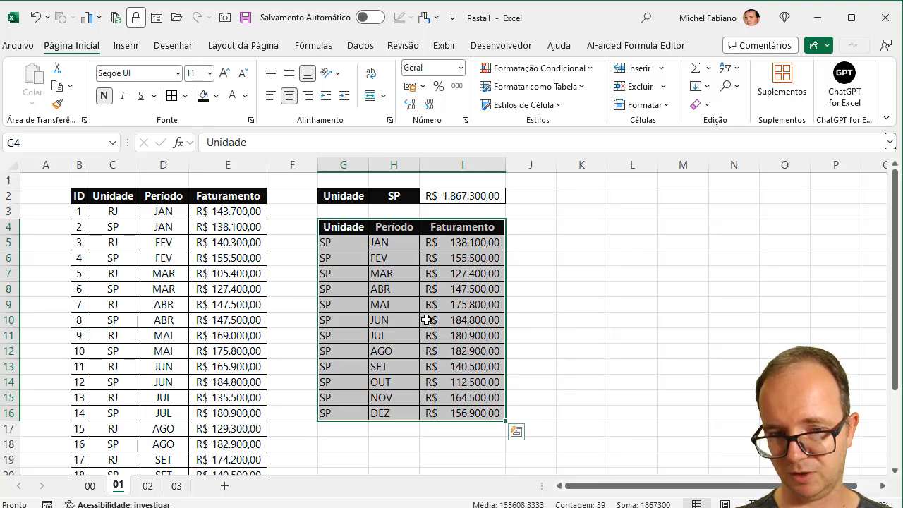
Step: On sheet 02, start a FILTRO formula in G2 with C3:E26 as the array to filter
{"action": "key", "text": "ctrl+Page_Down"}
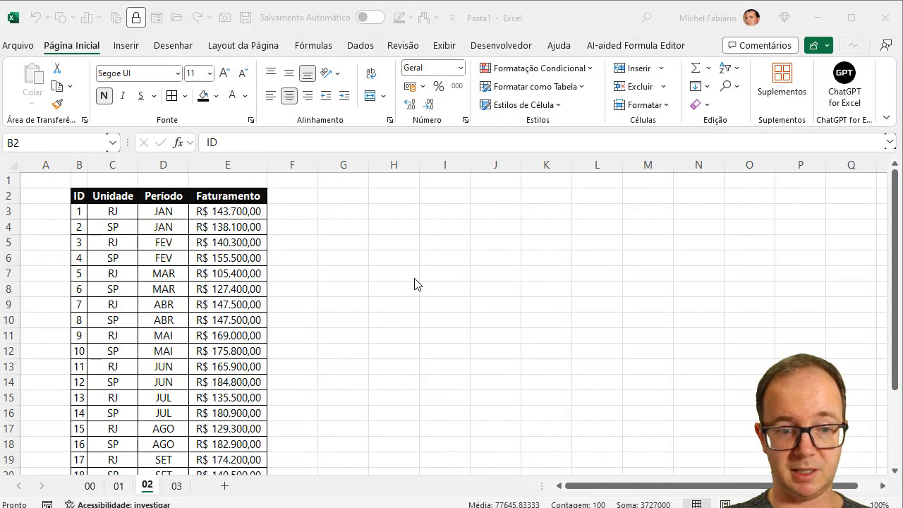
{"action": "left_click", "coordinate": [358, 197]}
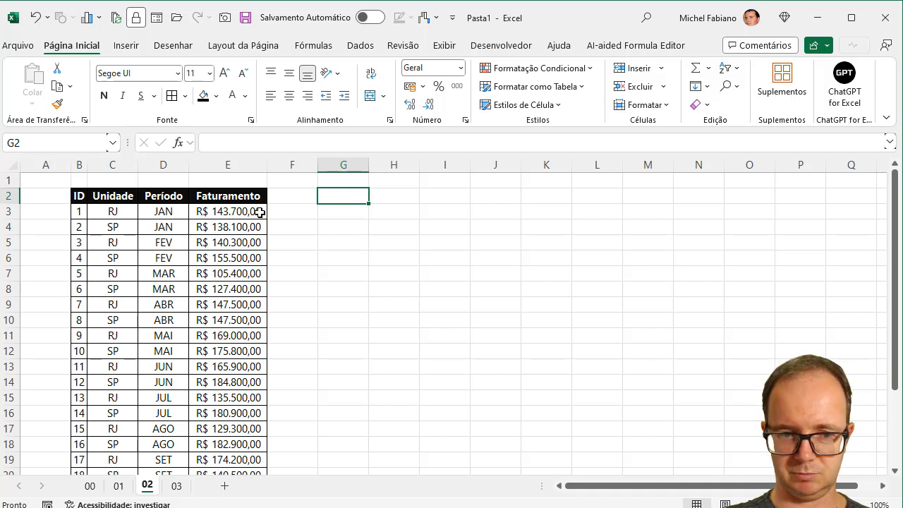
{"action": "type", "text": "=fil"}
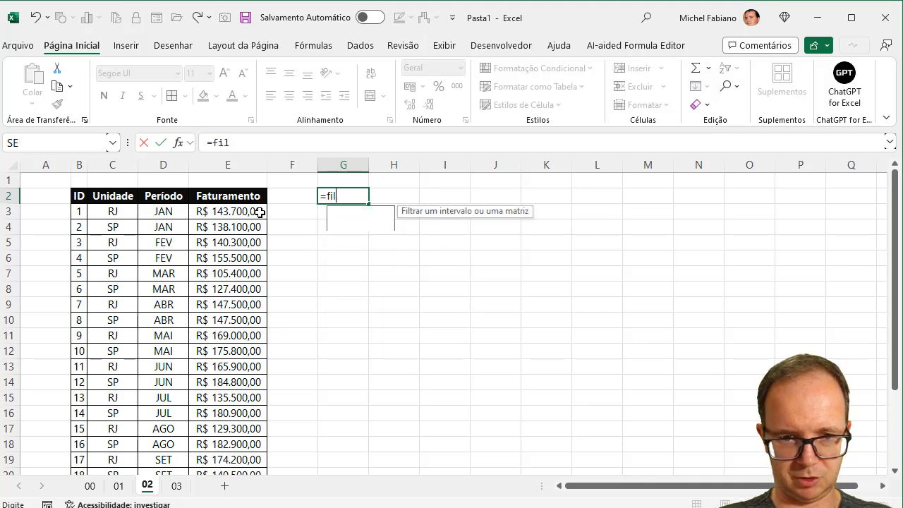
{"action": "type", "text": "tro("}
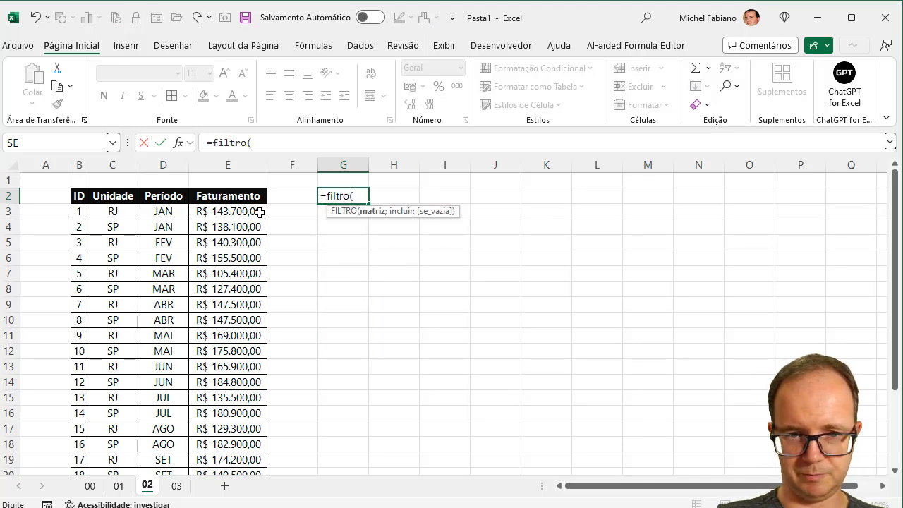
{"action": "left_click_drag", "start_coordinate": [117, 208], "coordinate": [228, 449]}
{"action": "type", "text": ";"}
{"action": "scroll", "coordinate": [900, 213], "scroll_direction": "up", "scroll_amount": 3}
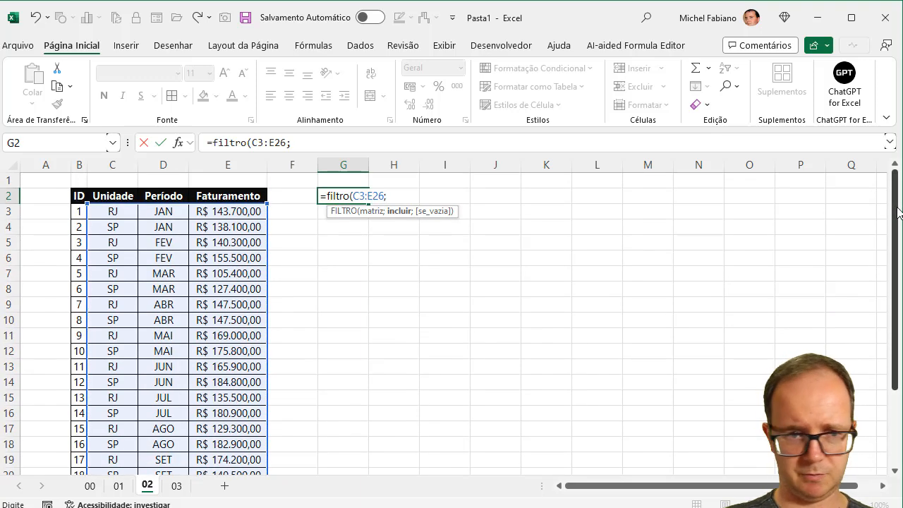
Step: Complete the FILTRO formula in G2 with the condition C3:C26="RJ"
{"action": "left_click_drag", "start_coordinate": [119, 211], "coordinate": [117, 455]}
{"action": "type", "text": "=\"RJ"}
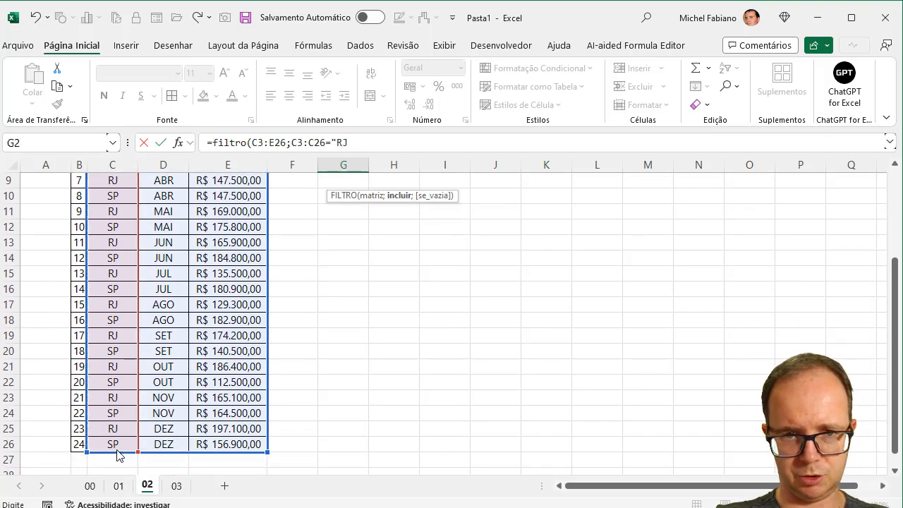
{"action": "type", "text": "\""}
{"action": "key", "text": "Return"}
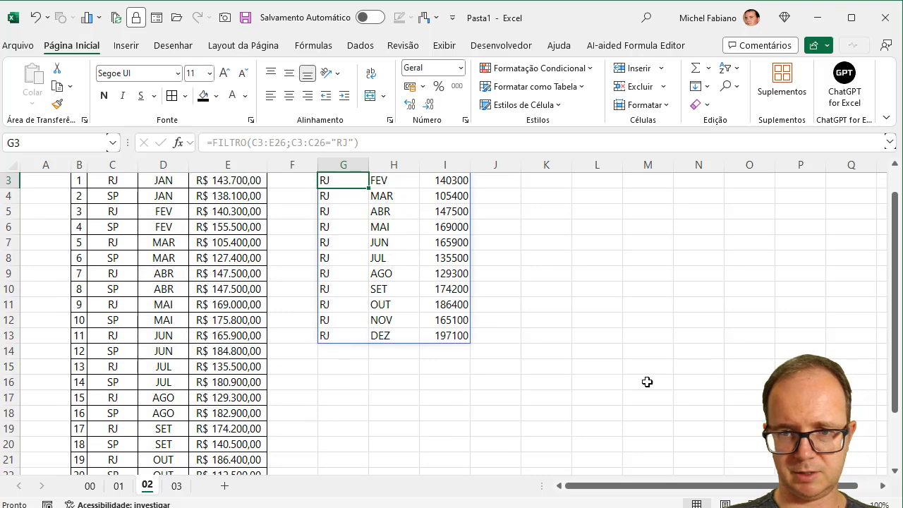
Step: Copy the FILTRO formula text from G2 and paste it into K2
{"action": "scroll", "coordinate": [892, 197], "scroll_direction": "up", "scroll_amount": 1}
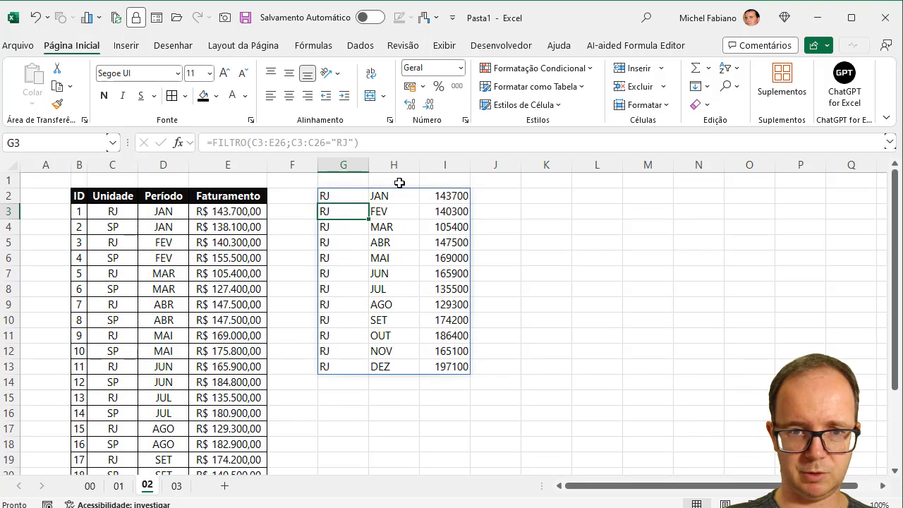
{"action": "left_click", "coordinate": [326, 198]}
{"action": "left_click_drag", "start_coordinate": [370, 142], "coordinate": [172, 130]}
{"action": "key", "text": "ctrl+c"}
{"action": "key", "text": "Escape"}
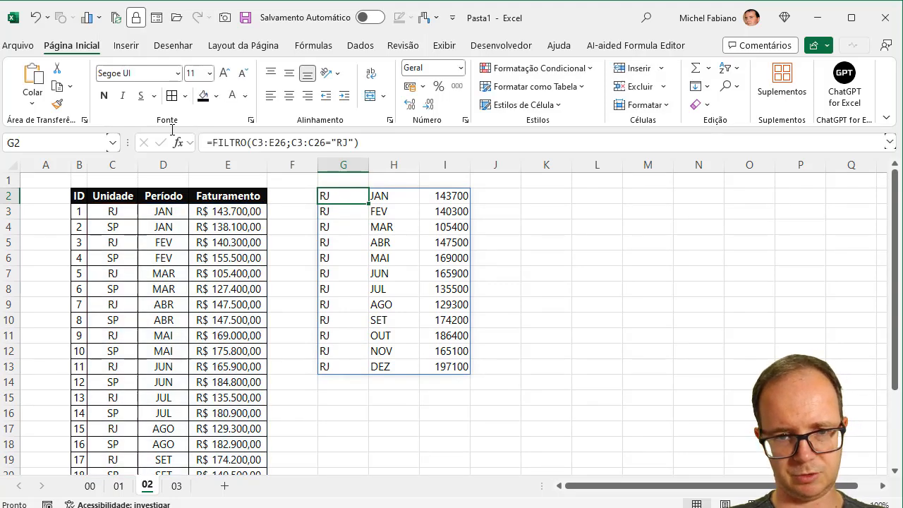
{"action": "double_click", "coordinate": [558, 196]}
{"action": "key", "text": "ctrl+v"}
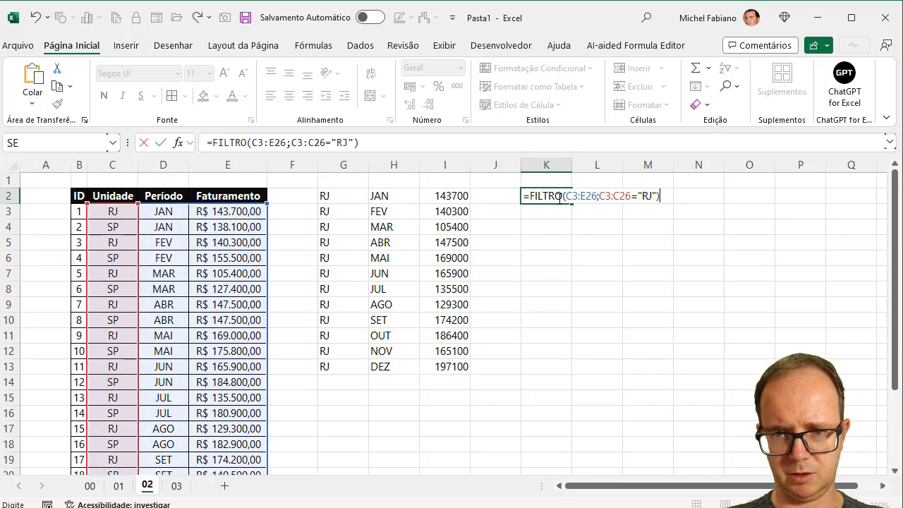
Step: Change the condition of the FILTRO formula in K2 to "SP" and enter it
{"action": "right_click", "coordinate": [654, 196]}
{"action": "key", "text": "Escape"}
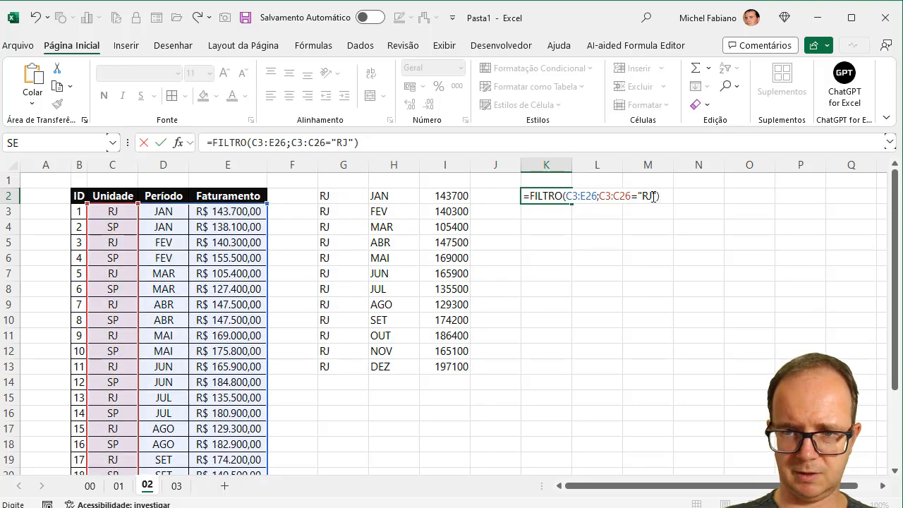
{"action": "key", "text": "BackSpace"}
{"action": "key", "text": "BackSpace"}
{"action": "type", "text": "SP"}
{"action": "key", "text": "Return"}
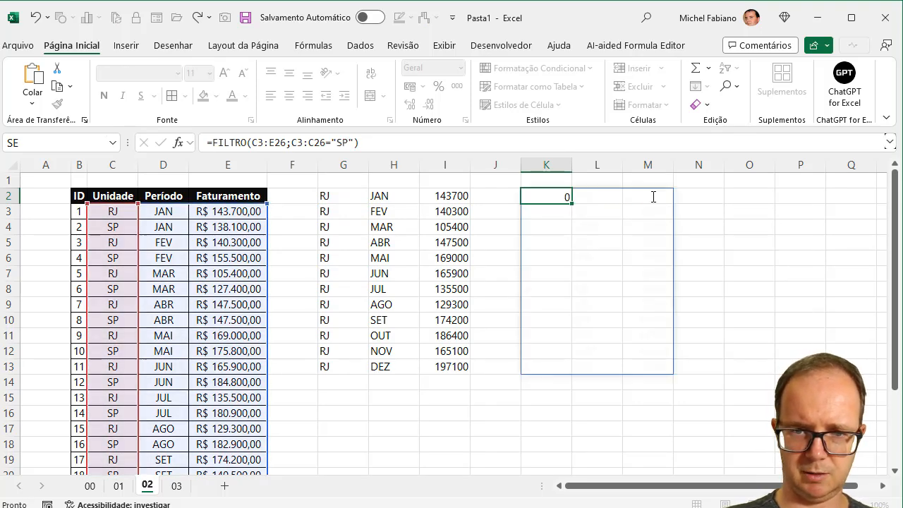
Step: Move both filtered result blocks in G2:M13 down one row so they start in row 3
{"action": "left_click", "coordinate": [325, 197]}
{"action": "left_click_drag", "start_coordinate": [325, 197], "coordinate": [660, 368]}
{"action": "left_click_drag", "start_coordinate": [610, 194], "coordinate": [610, 212]}
Step: Copy the Unidade, Período and Faturamento headers from C2:E2 to G2 and K2 above the filtered results
{"action": "left_click_drag", "start_coordinate": [130, 194], "coordinate": [237, 191]}
{"action": "key", "text": "ctrl+c"}
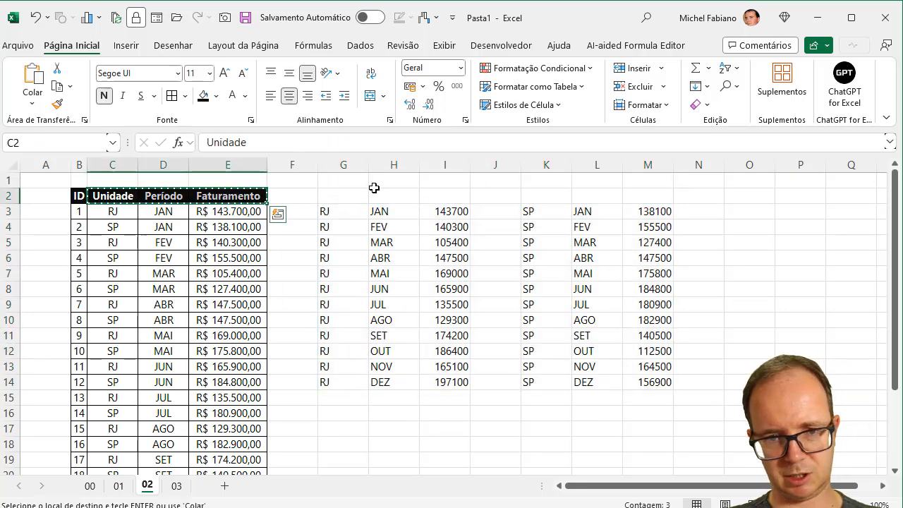
{"action": "left_click", "coordinate": [360, 194]}
{"action": "key", "text": "ctrl+v"}
{"action": "left_click", "coordinate": [542, 193]}
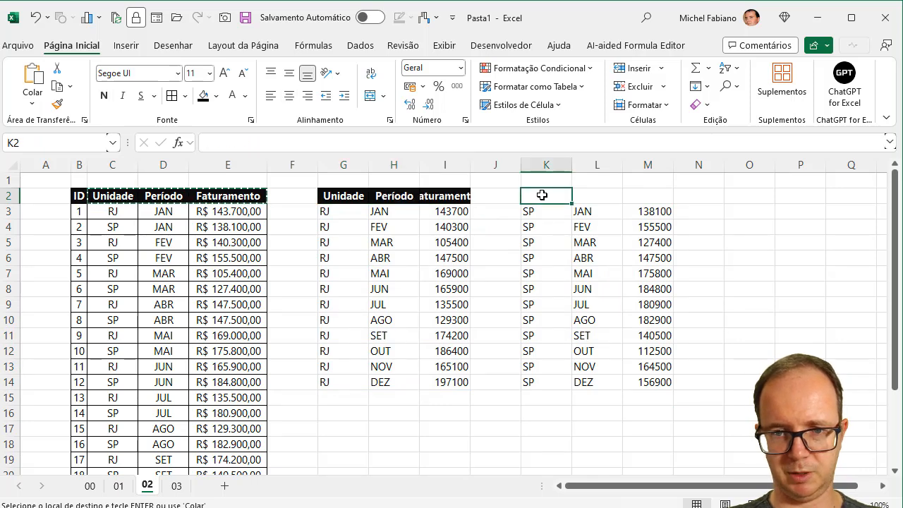
{"action": "key", "text": "ctrl+v"}
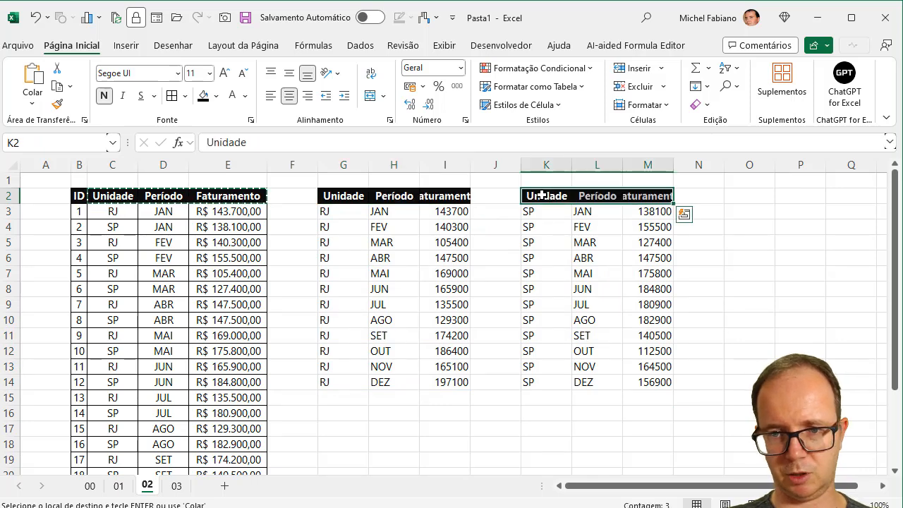
Step: Autofit columns H, I, L and M to their contents and clear the copy selection
{"action": "double_click", "coordinate": [674, 164]}
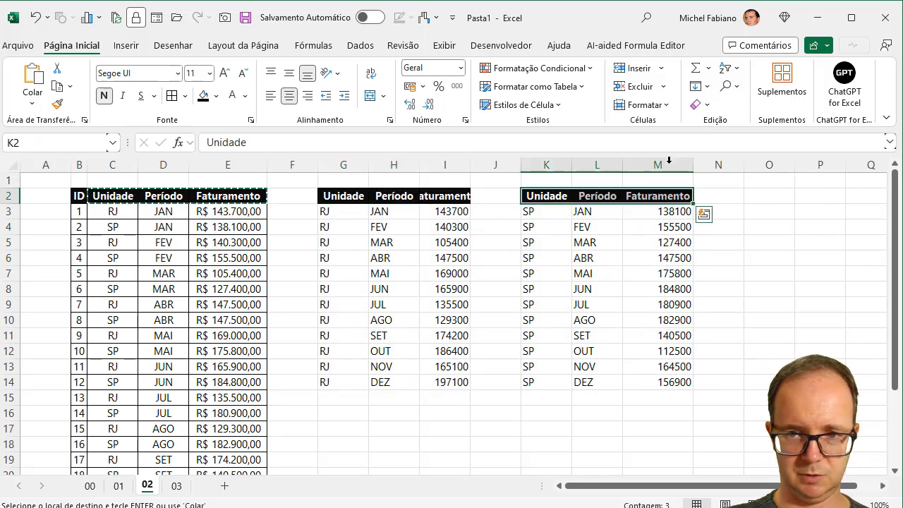
{"action": "double_click", "coordinate": [622, 164]}
{"action": "double_click", "coordinate": [467, 164]}
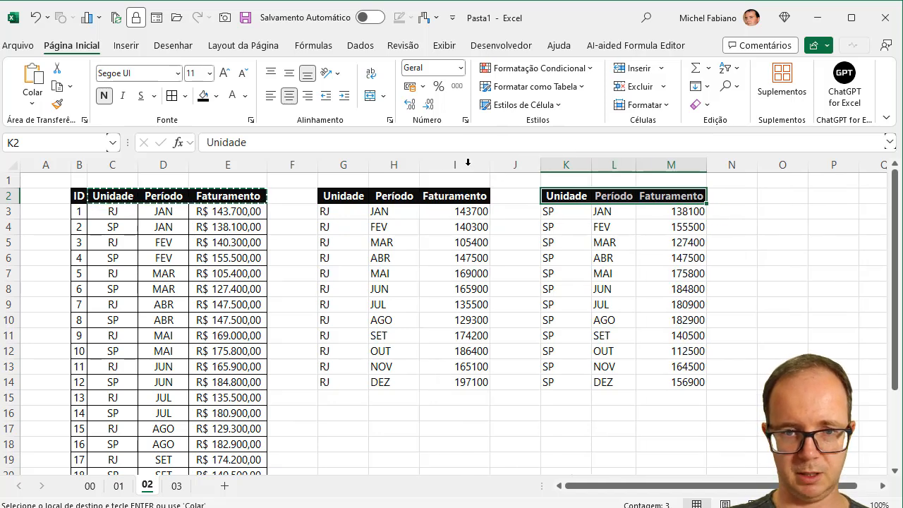
{"action": "double_click", "coordinate": [418, 164]}
{"action": "left_click", "coordinate": [369, 162]}
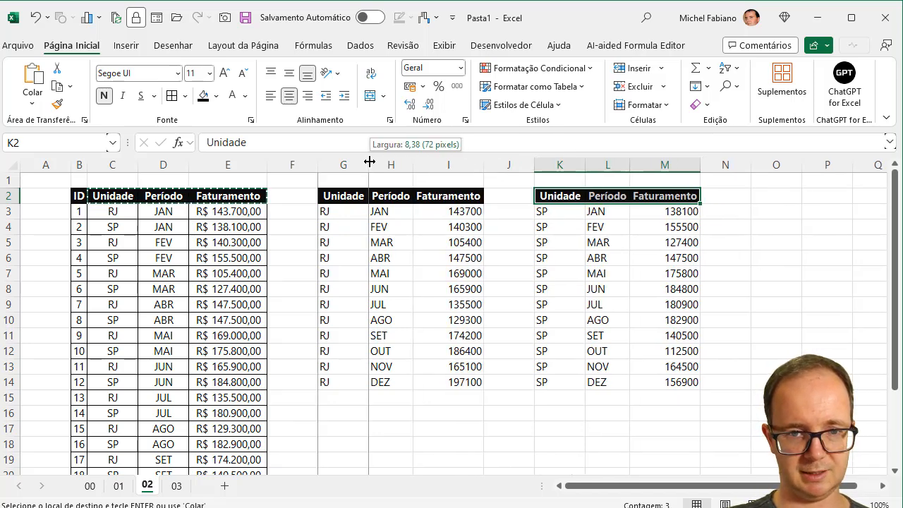
{"action": "key", "text": "Escape"}
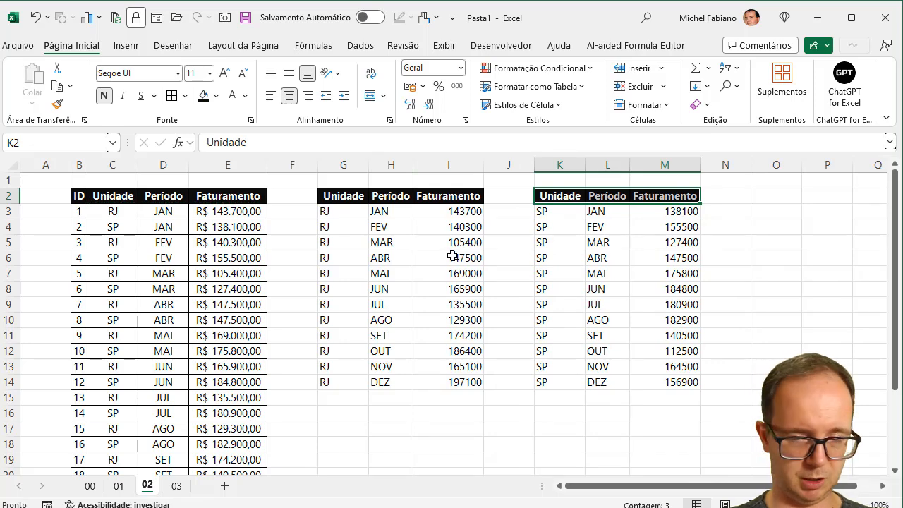
Step: Format columns I and M with the Contábil number format in R$
{"action": "left_click", "coordinate": [460, 164]}
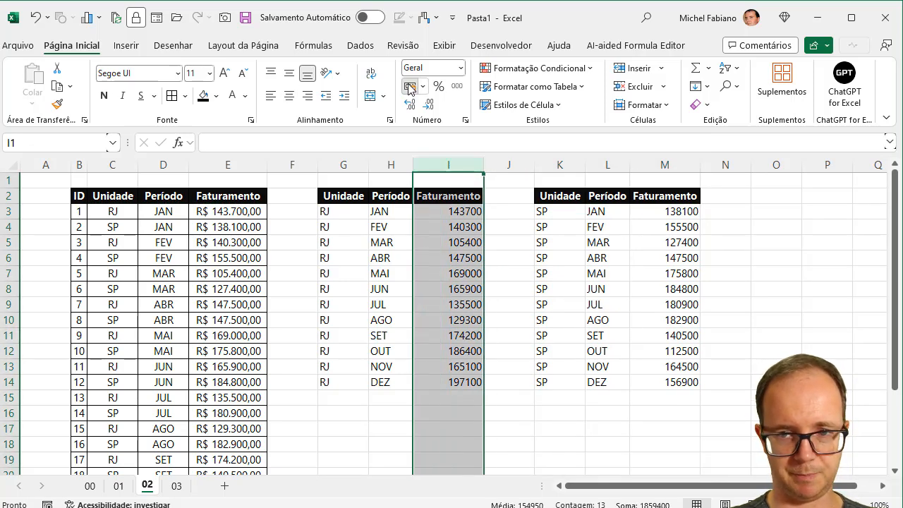
{"action": "left_click", "coordinate": [409, 86]}
{"action": "left_click", "coordinate": [665, 163]}
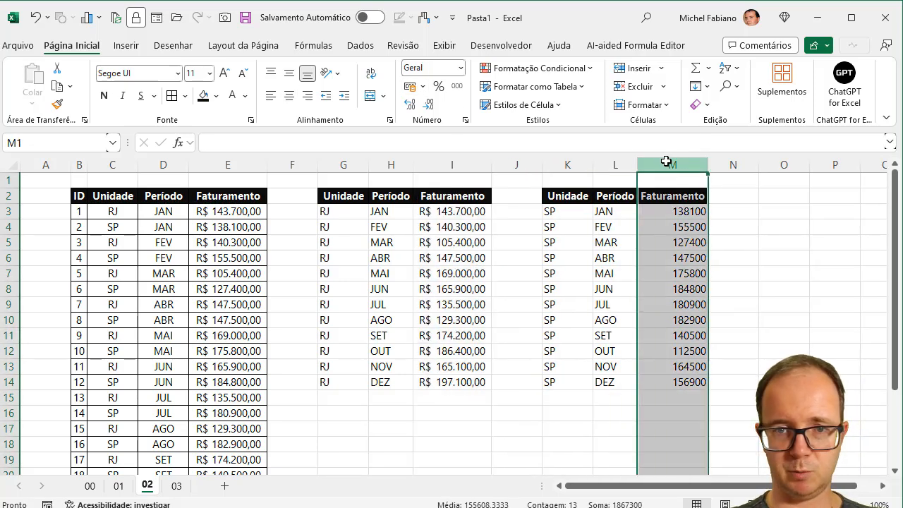
{"action": "left_click", "coordinate": [409, 86]}
{"action": "right_click", "coordinate": [763, 218]}
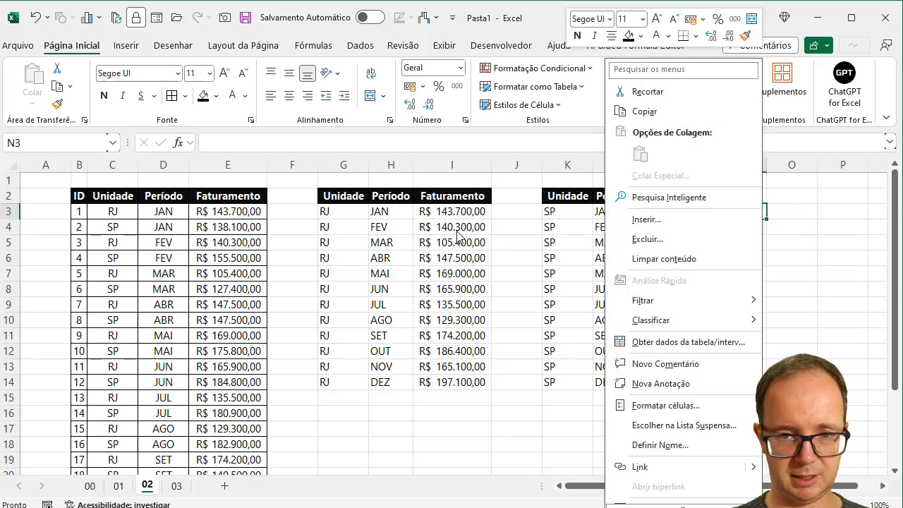
{"action": "key", "text": "Escape"}
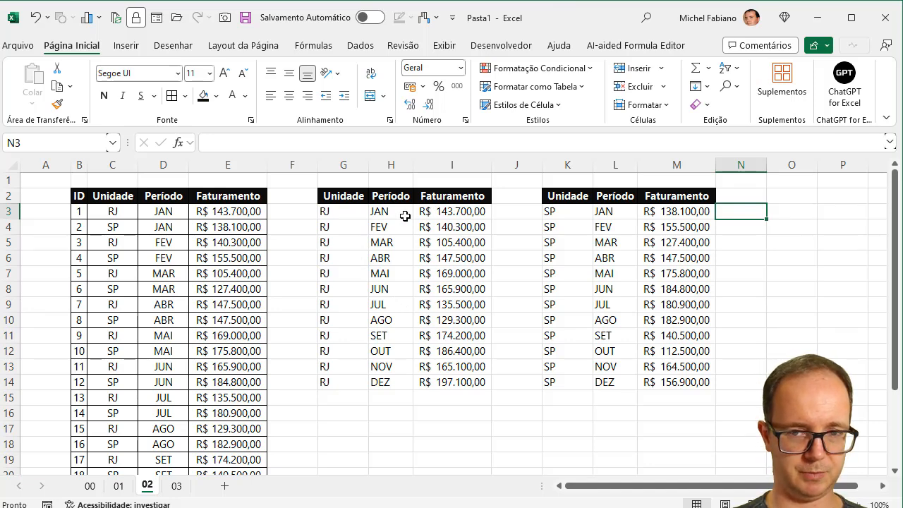
Step: Insert four blank columns at column K, before the SP results table
{"action": "left_click", "coordinate": [444, 214]}
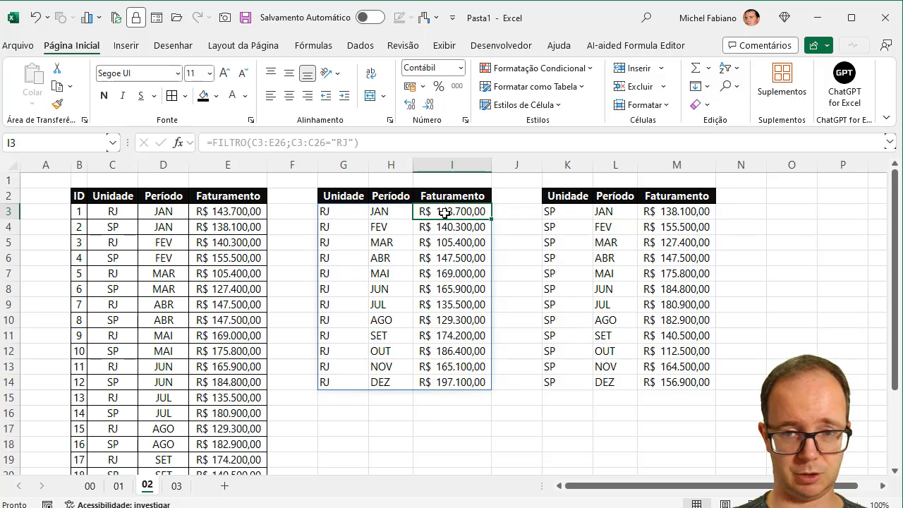
{"action": "left_click", "coordinate": [564, 164]}
{"action": "right_click", "coordinate": [564, 162]}
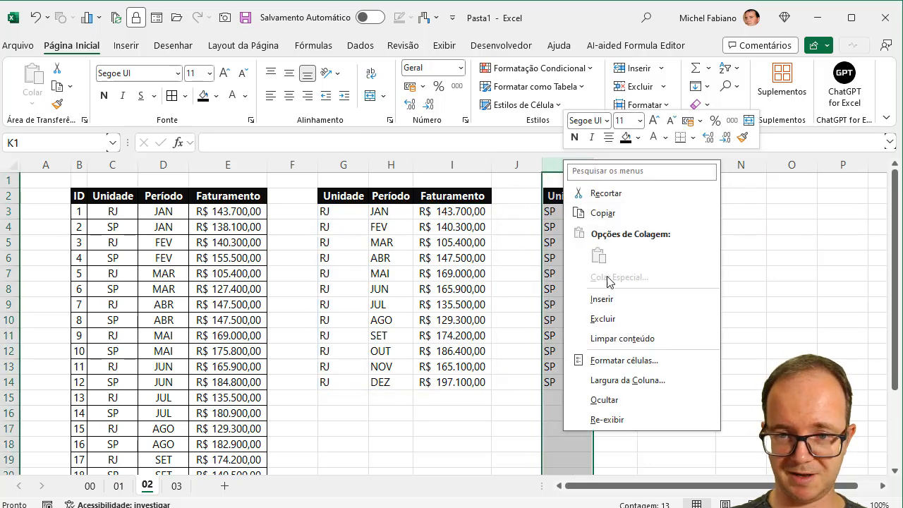
{"action": "left_click", "coordinate": [611, 300]}
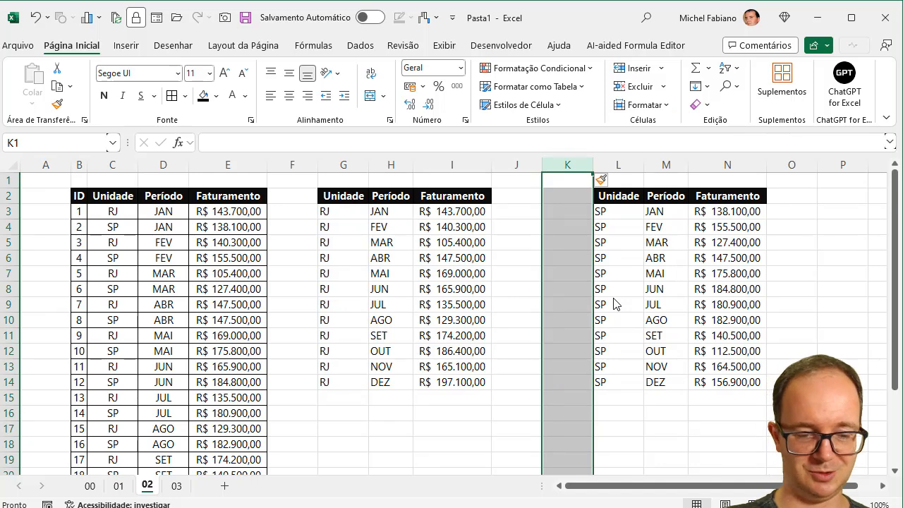
{"action": "key", "text": "F4"}
{"action": "key", "text": "F4"}
{"action": "key", "text": "F4"}
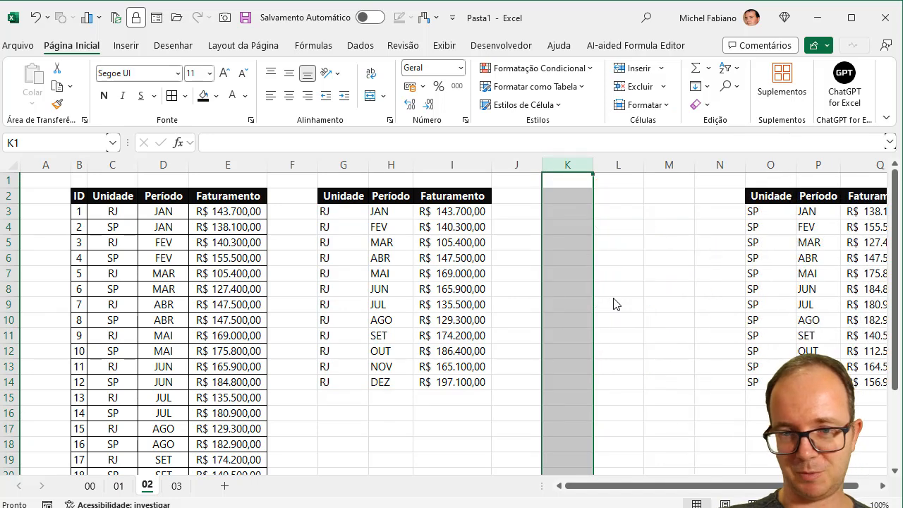
Step: Copy the header row G2:I2 of the RJ table to K2
{"action": "left_click", "coordinate": [562, 198]}
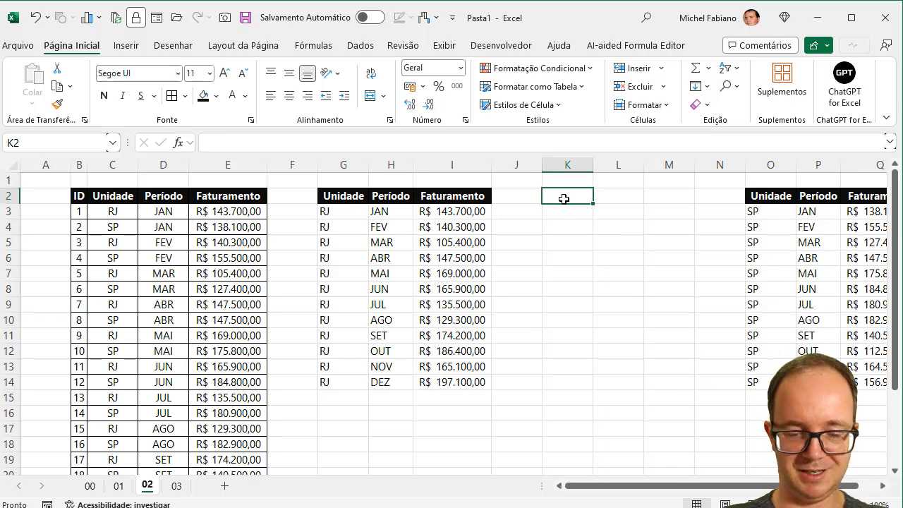
{"action": "left_click_drag", "start_coordinate": [332, 196], "coordinate": [450, 195]}
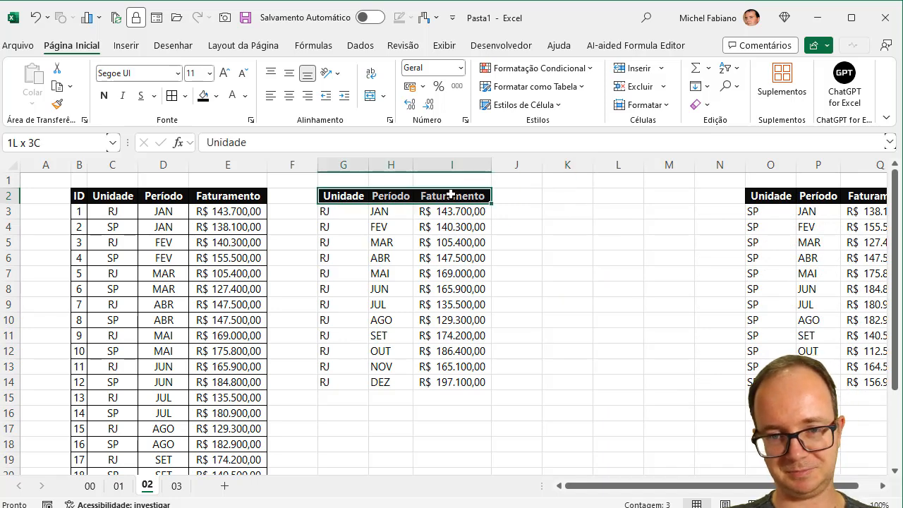
{"action": "key", "text": "ctrl+c"}
{"action": "left_click", "coordinate": [569, 196]}
{"action": "key", "text": "ctrl+v"}
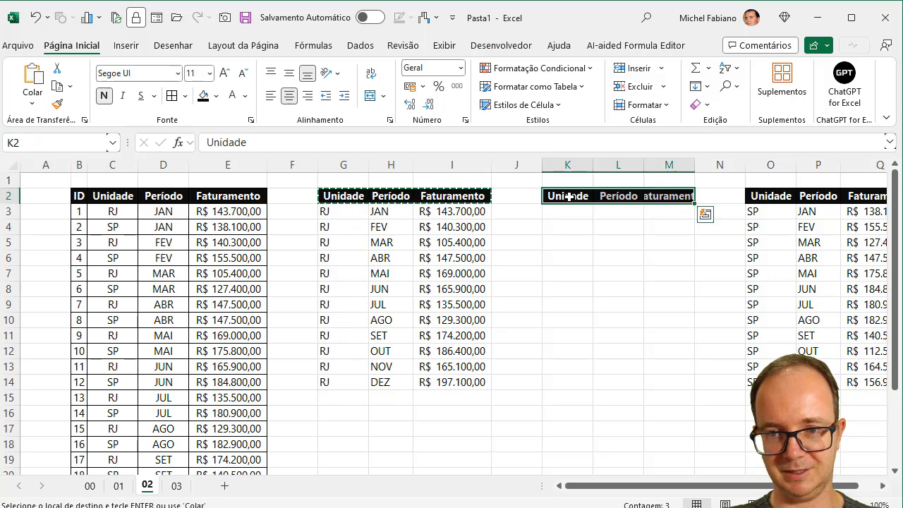
Step: Enter =CLASSIFICAR(G3#;3;-1) in K3 to sort the RJ results by descending revenue, and format M3:M14 as Contábil
{"action": "left_click", "coordinate": [566, 214]}
{"action": "type", "text": "=classi"}
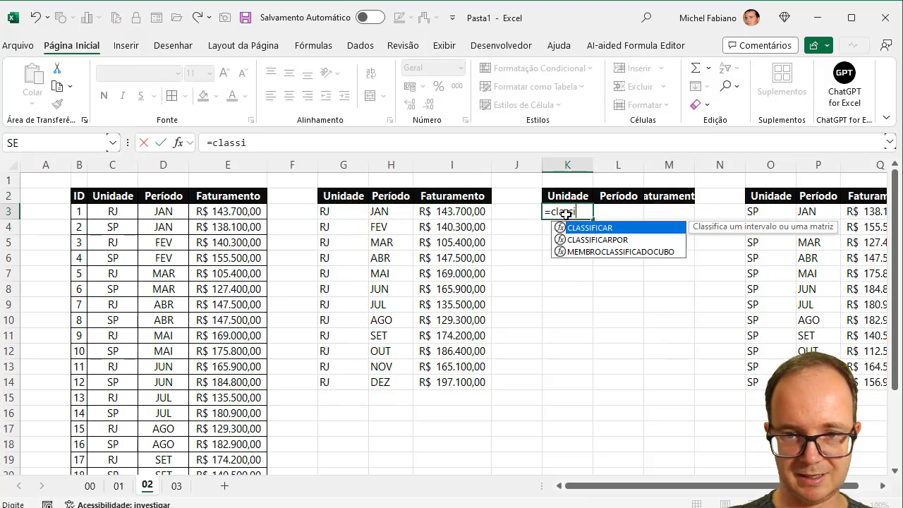
{"action": "double_click", "coordinate": [599, 229]}
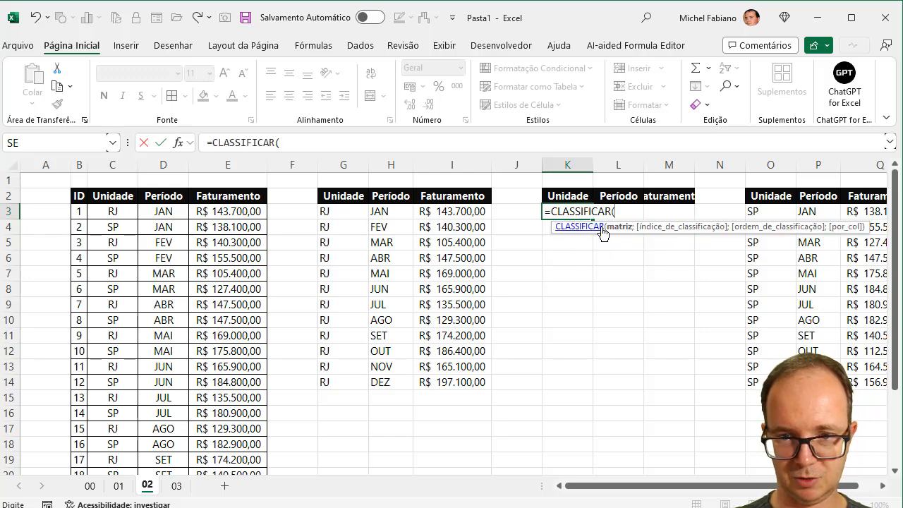
{"action": "left_click_drag", "start_coordinate": [344, 211], "coordinate": [441, 378]}
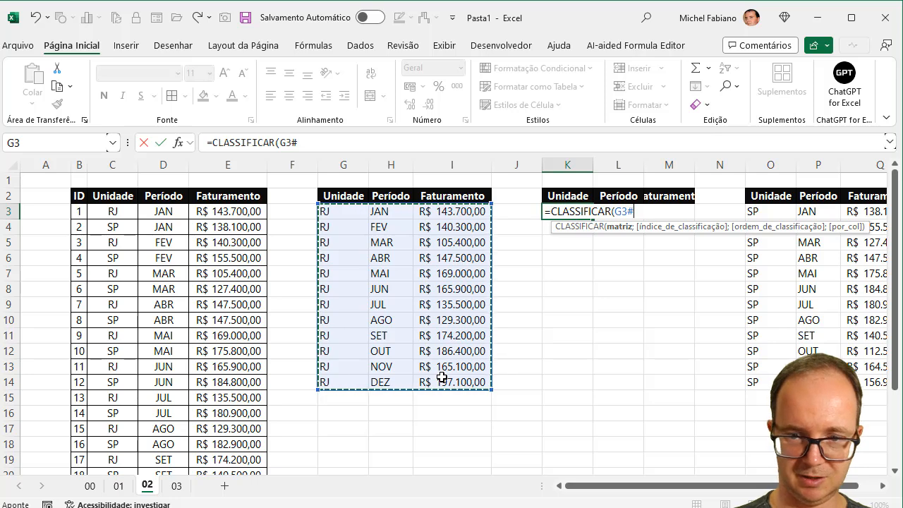
{"action": "type", "text": ";3"}
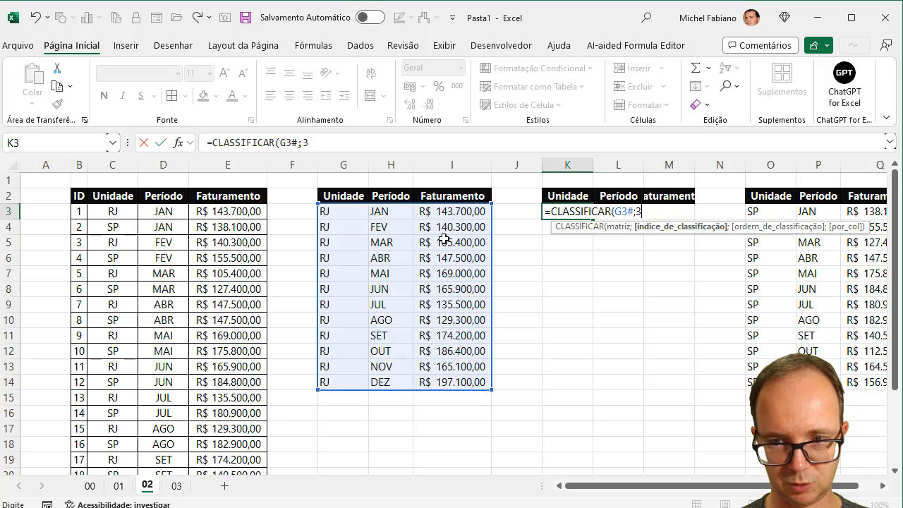
{"action": "type", "text": ";"}
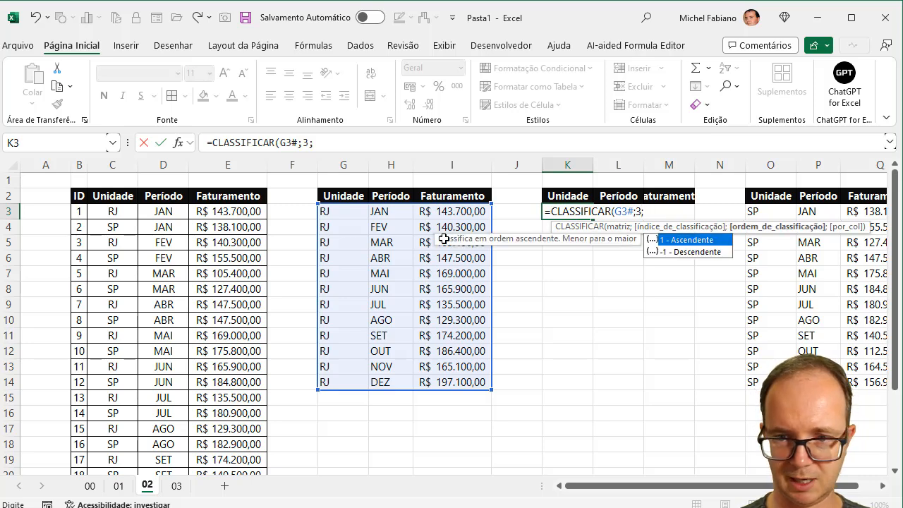
{"action": "type", "text": "-1)"}
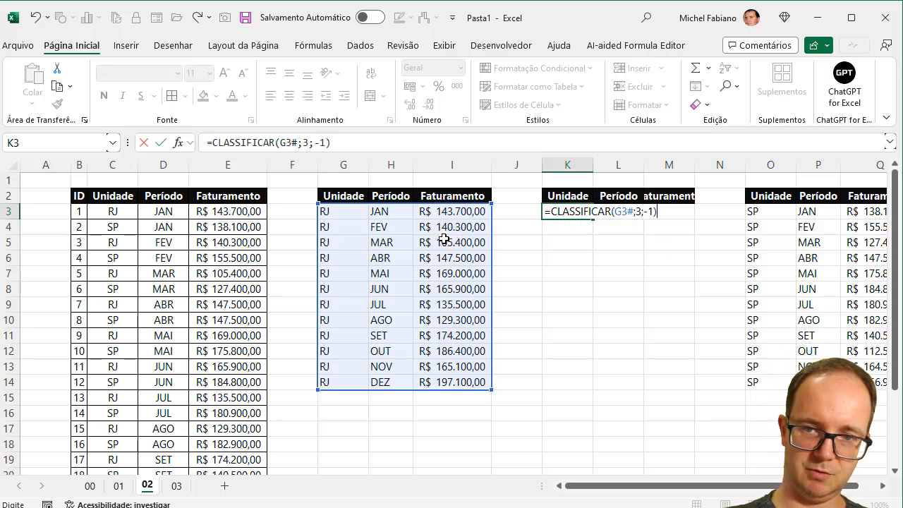
{"action": "key", "text": "Return"}
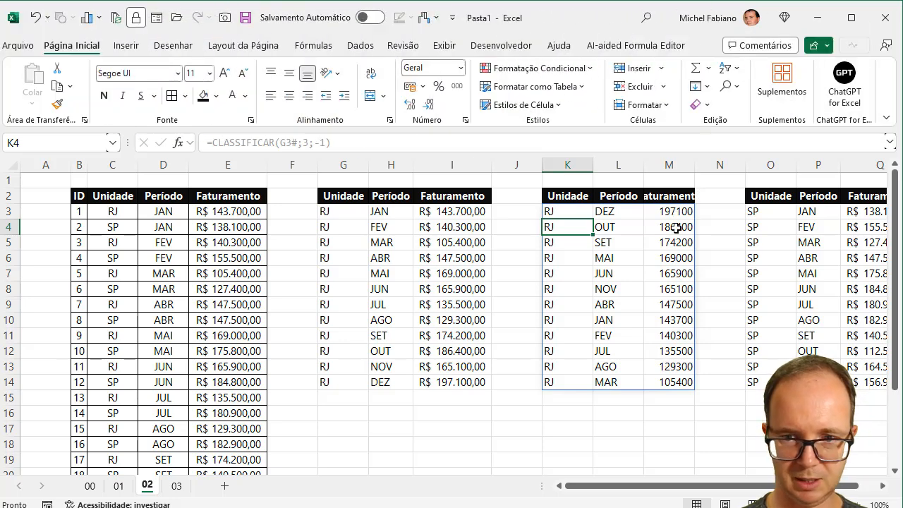
{"action": "left_click_drag", "start_coordinate": [675, 210], "coordinate": [670, 382]}
{"action": "left_click", "coordinate": [410, 87]}
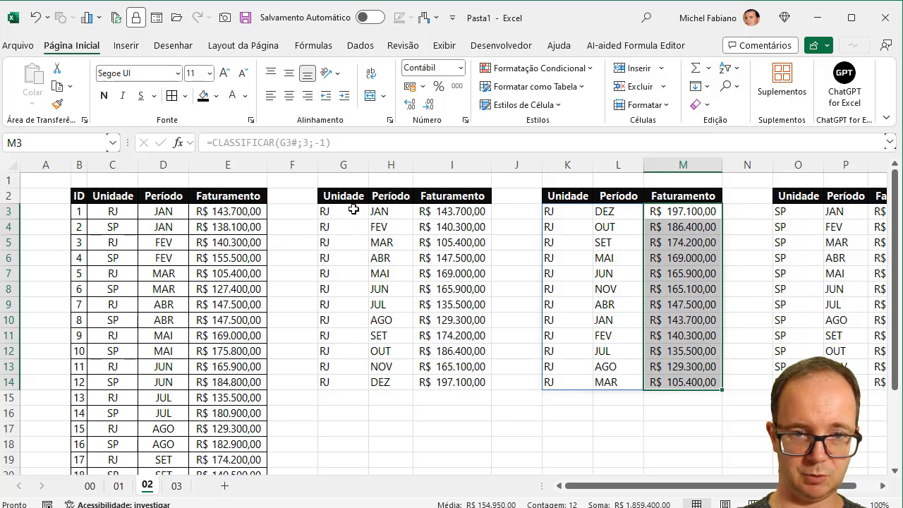
Step: Wrap the RJ filter formula in G3 with a descending sort on column 3: =CLASSIFICAR(FILTRO(C3:E26;C3:C26="RJ");3;-1)
{"action": "left_click", "coordinate": [351, 210]}
{"action": "left_click", "coordinate": [212, 141]}
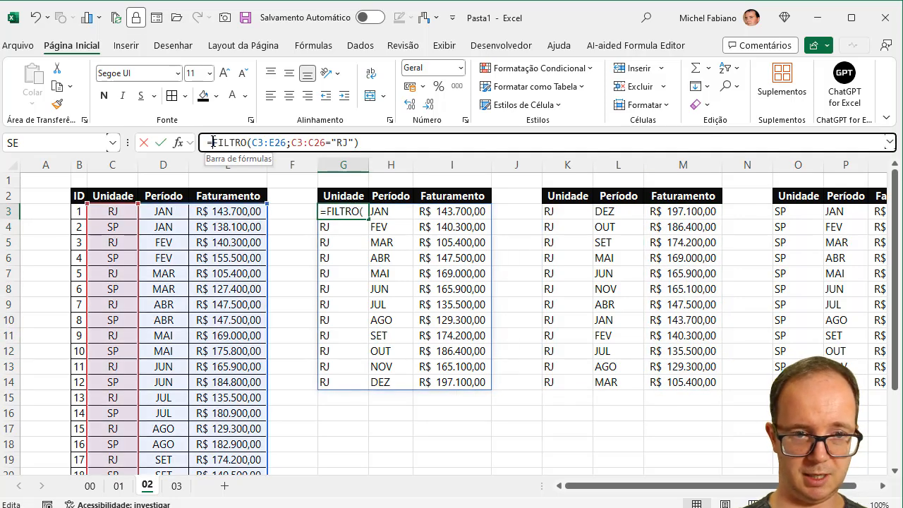
{"action": "type", "text": "classificar("}
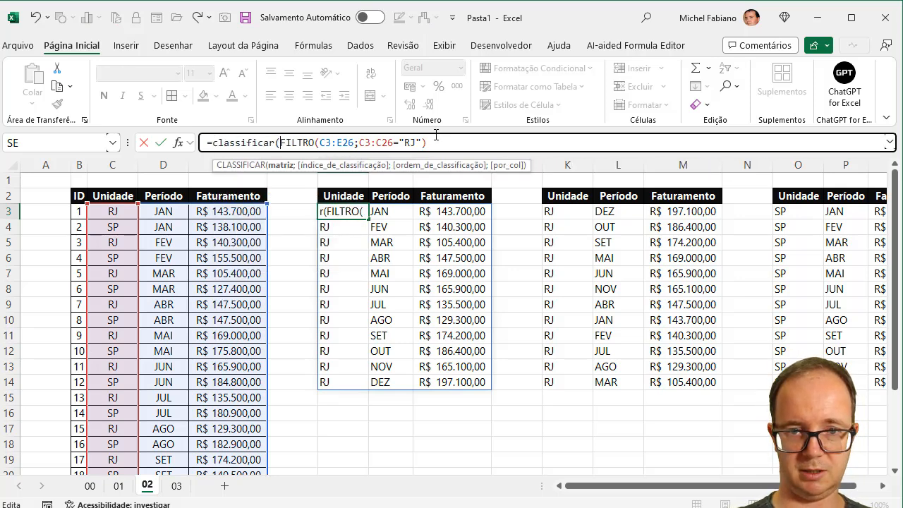
{"action": "left_click", "coordinate": [432, 143]}
{"action": "type", "text": ";3"}
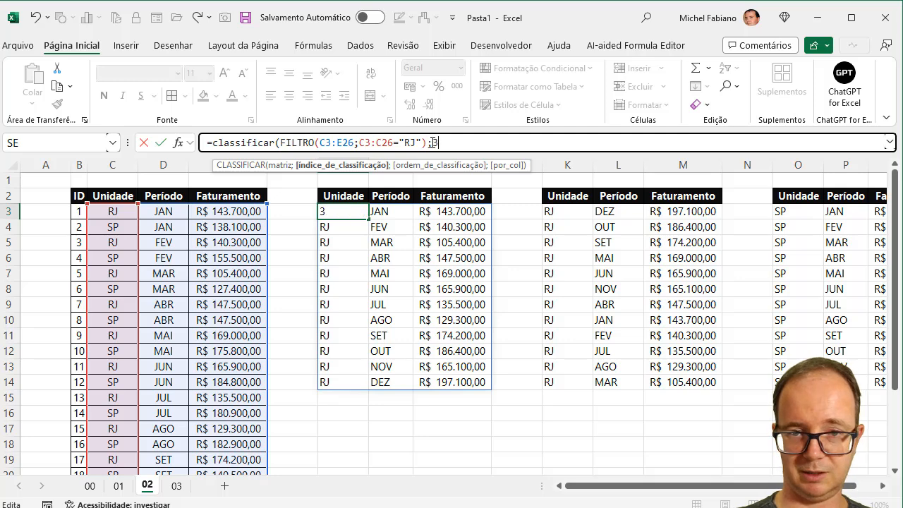
{"action": "type", "text": ";-1"}
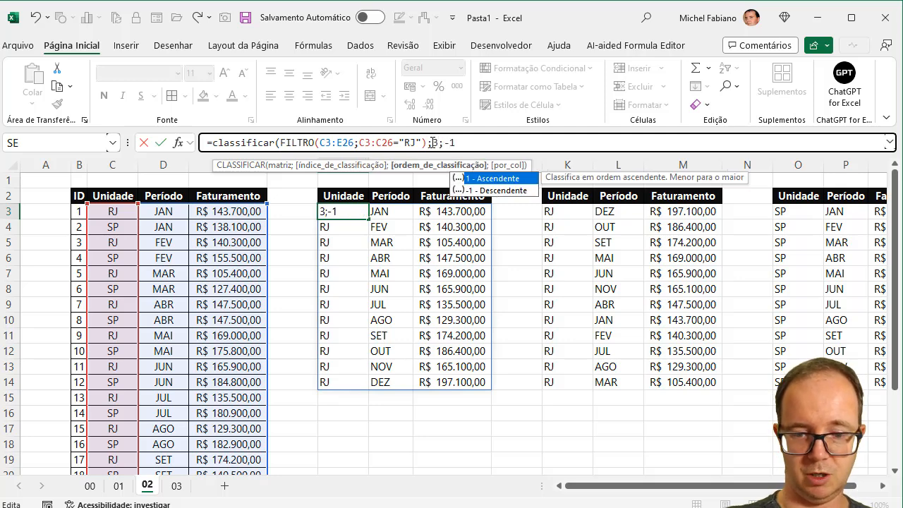
{"action": "type", "text": ")"}
{"action": "key", "text": "Return"}
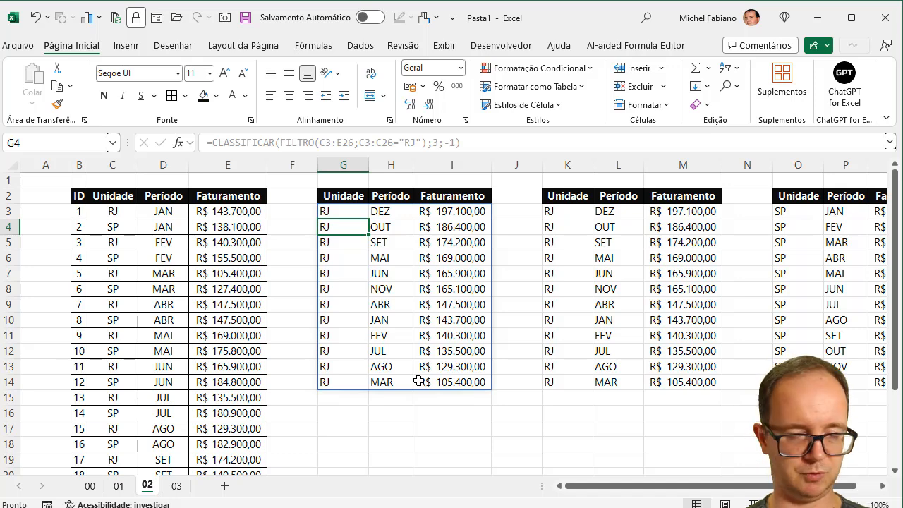
Step: Nest the SP filter formula in O3 inside a descending sort by revenue: =CLASSIFICAR(FILTRO(C3:E26;C3:C26="SP");3;-1)
{"action": "key", "text": "Right"}
{"action": "key", "text": "Right"}
{"action": "key", "text": "Right"}
{"action": "key", "text": "Right"}
{"action": "key", "text": "Right"}
{"action": "key", "text": "Right"}
{"action": "key", "text": "Right"}
{"action": "key", "text": "Right"}
{"action": "key", "text": "Right"}
{"action": "key", "text": "Right"}
{"action": "key", "text": "Right"}
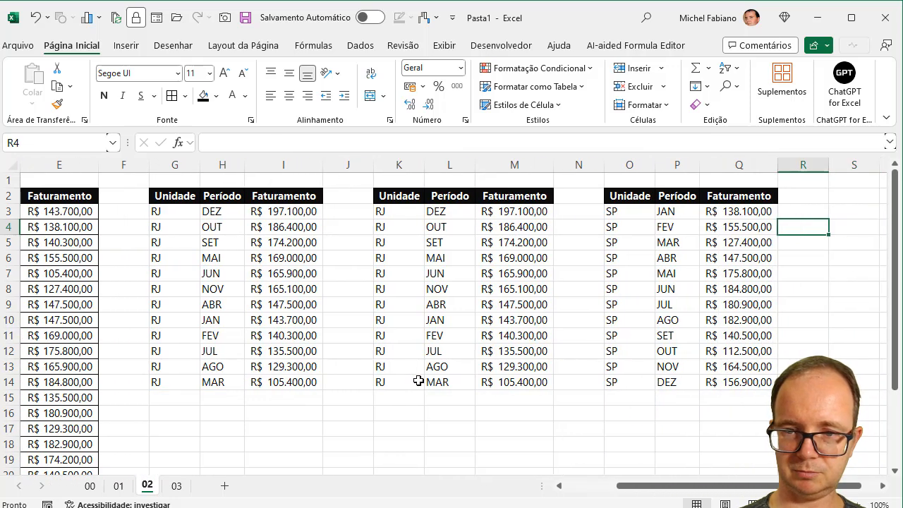
{"action": "key", "text": "Left"}
{"action": "key", "text": "Left"}
{"action": "key", "text": "Left"}
{"action": "key", "text": "Up"}
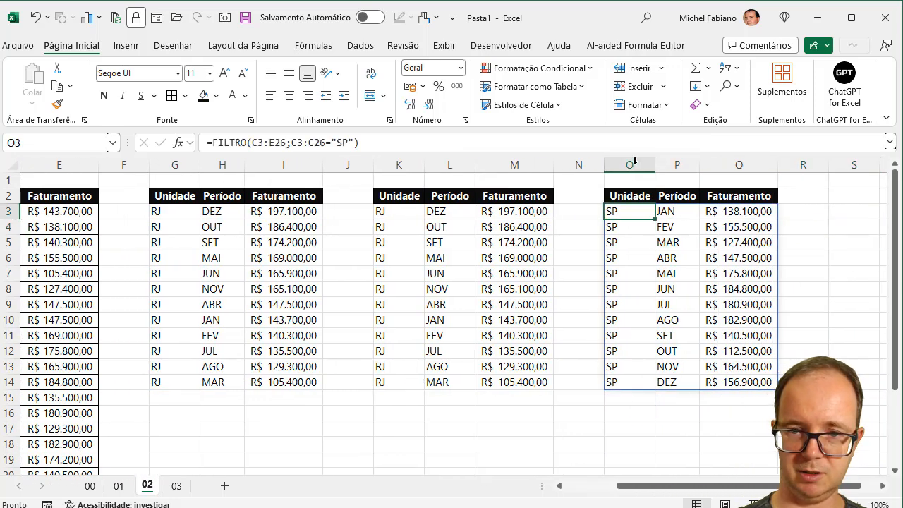
{"action": "double_click", "coordinate": [619, 210]}
{"action": "left_click", "coordinate": [612, 211]}
{"action": "type", "text": "classificar"}
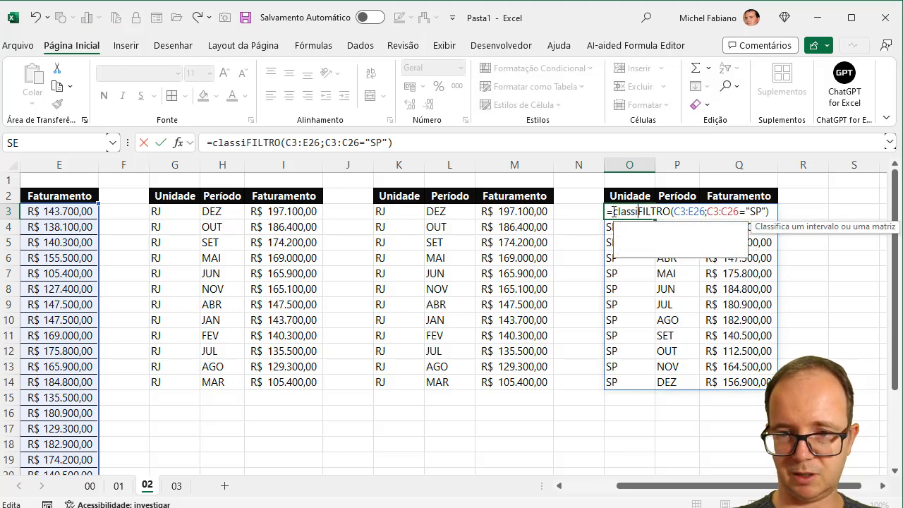
{"action": "type", "text": "(FILTRO(C3:E26"}
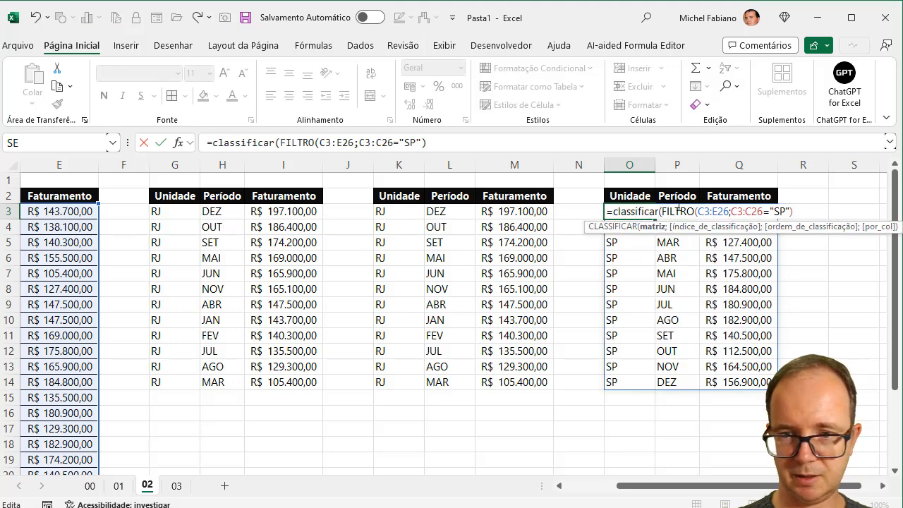
{"action": "type", "text": ";"}
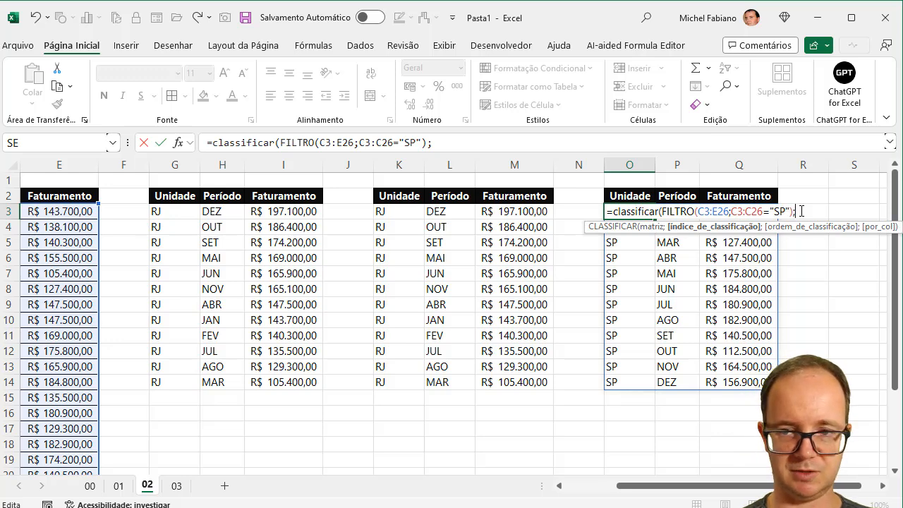
{"action": "type", "text": "3;"}
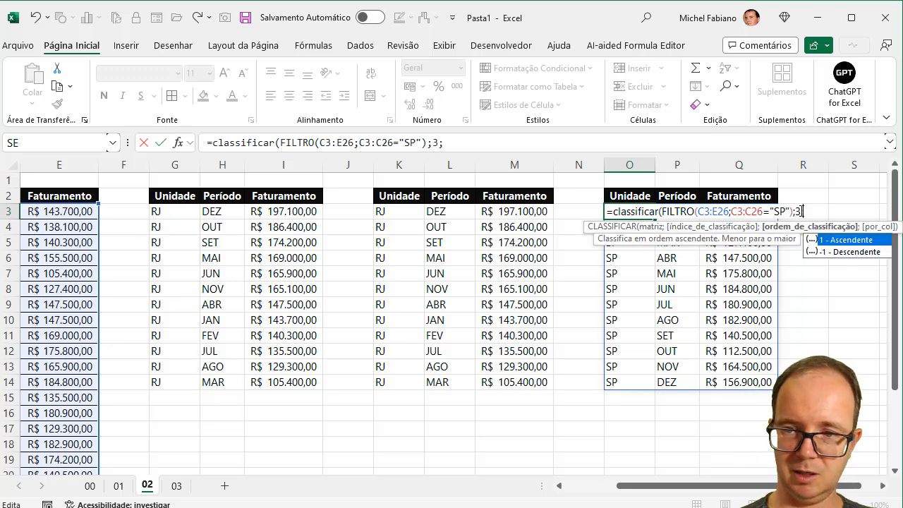
{"action": "type", "text": "-1"}
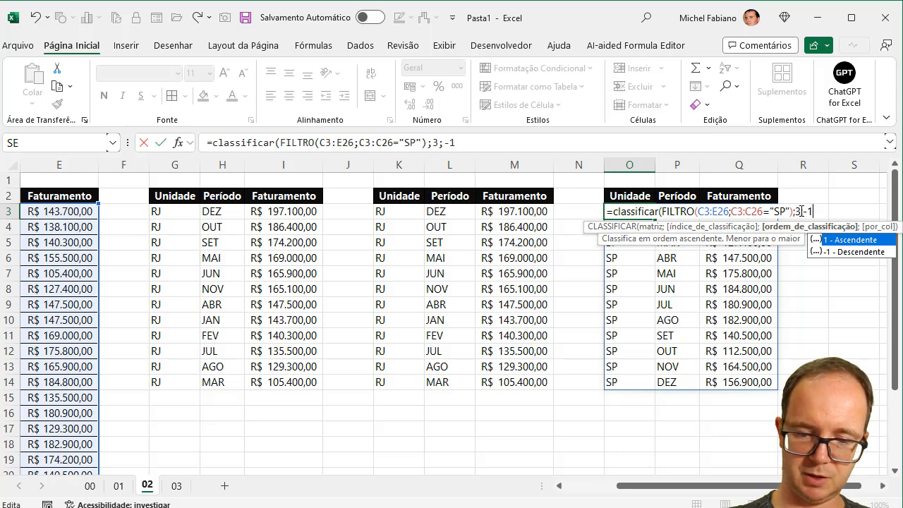
{"action": "type", "text": ")"}
{"action": "key", "text": "Return"}
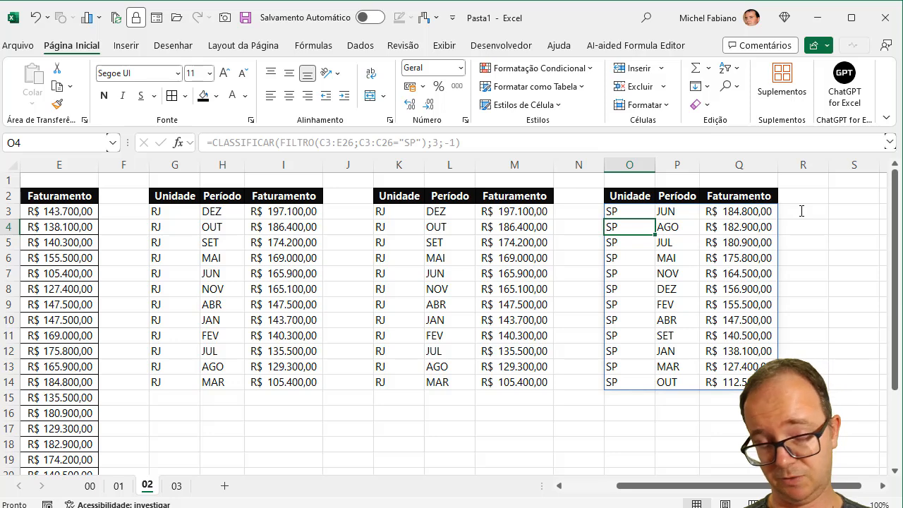
Step: Set the sort order argument of the CLASSIFICAR formula in O3 to 1 for ascending revenue
{"action": "left_click", "coordinate": [635, 211]}
{"action": "left_click", "coordinate": [456, 143]}
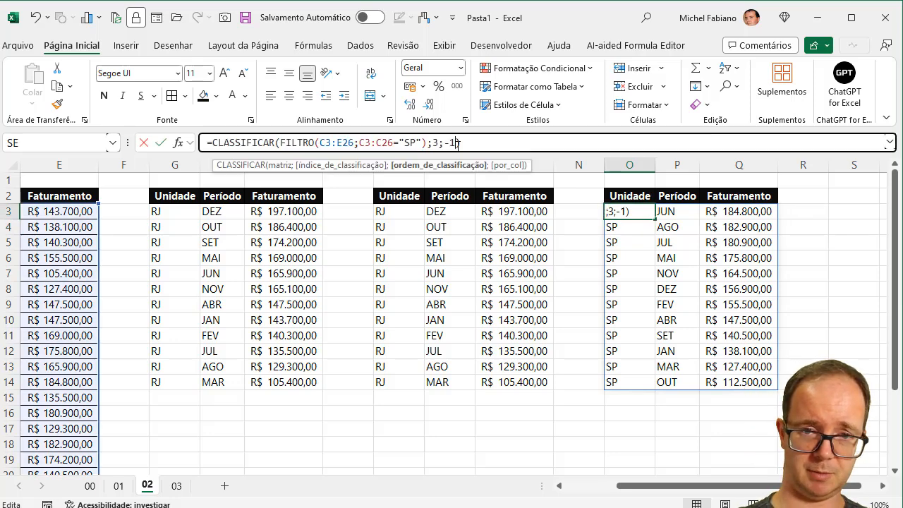
{"action": "key", "text": "BackSpace"}
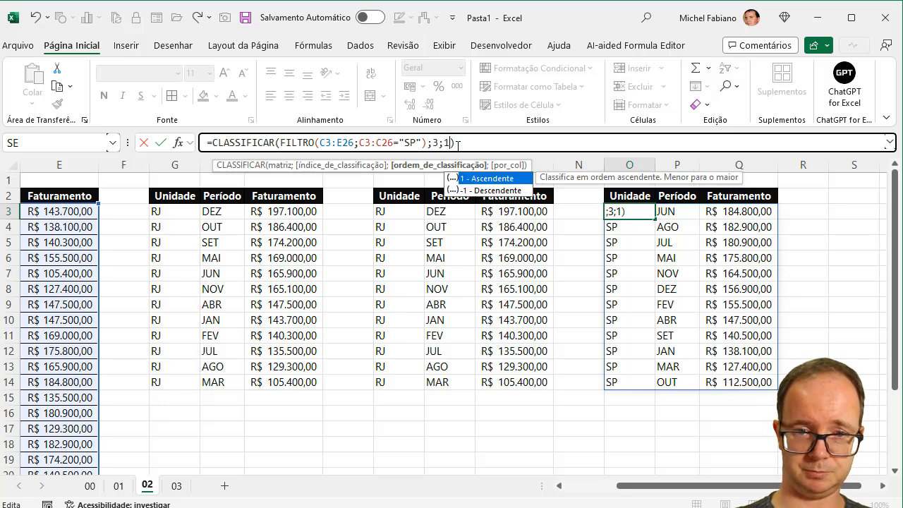
{"action": "key", "text": "Return"}
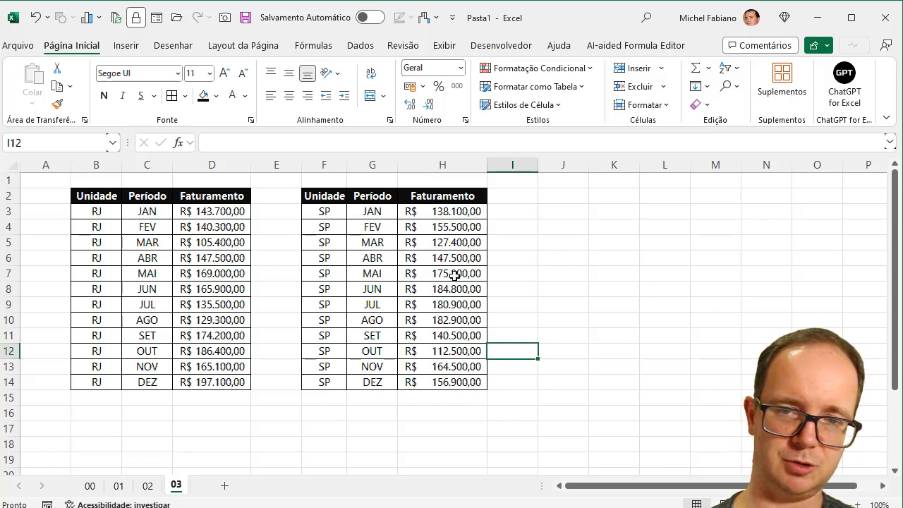
Step: Copy the header row F2:H2 of the SP table on sheet 03 to J2
{"action": "left_click", "coordinate": [573, 199]}
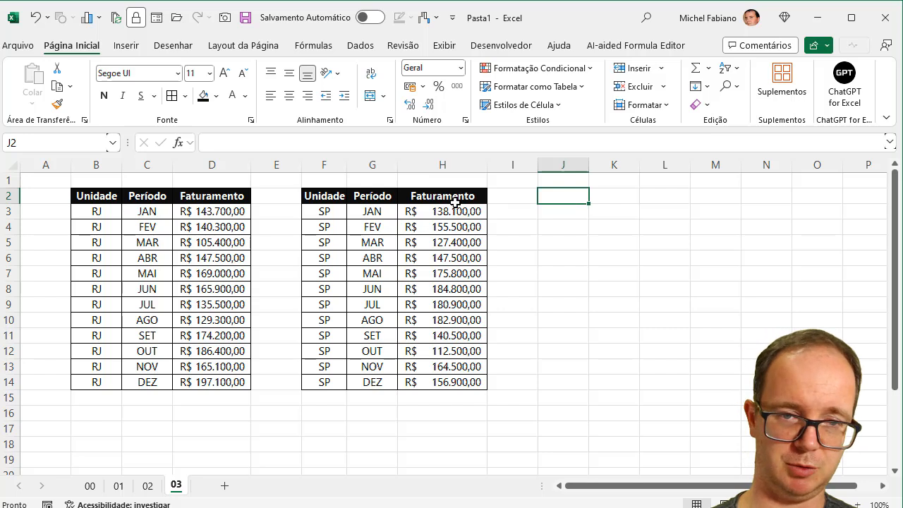
{"action": "left_click_drag", "start_coordinate": [341, 197], "coordinate": [433, 195]}
{"action": "key", "text": "ctrl+c"}
{"action": "left_click", "coordinate": [559, 197]}
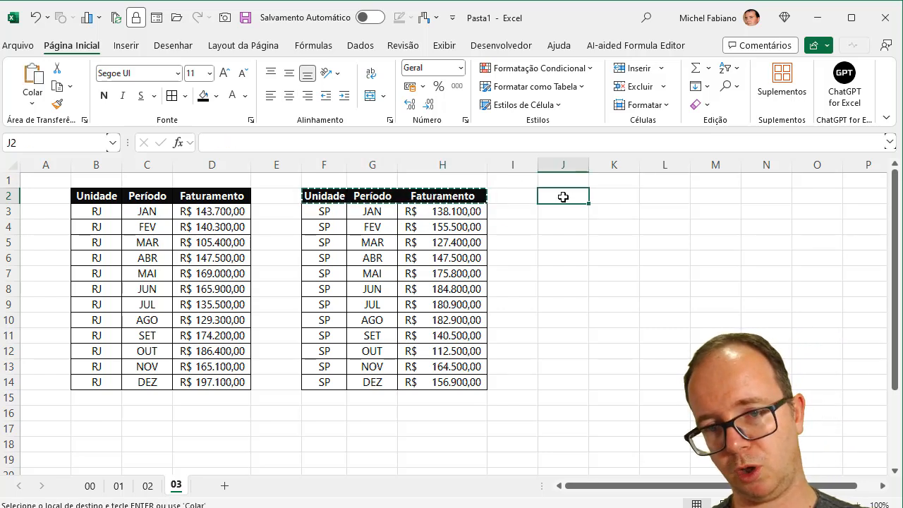
{"action": "key", "text": "ctrl+v"}
Step: Enter =EMPILHARV(B3:D14;F3:H14) in J3 to stack the RJ and SP tables vertically
{"action": "left_click", "coordinate": [563, 213]}
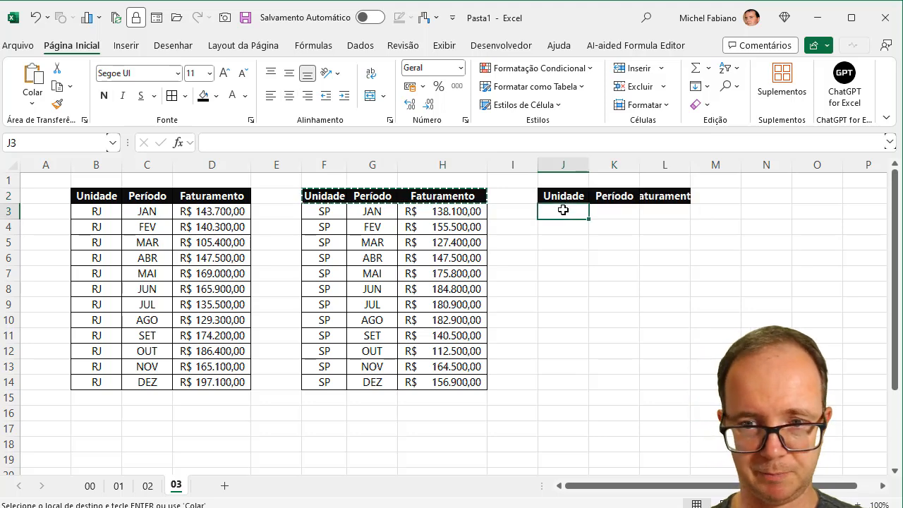
{"action": "type", "text": "=empilh"}
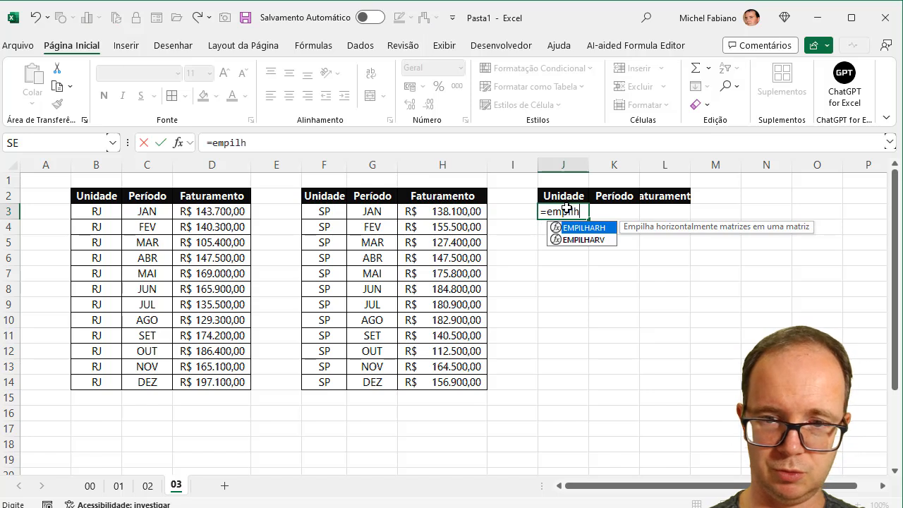
{"action": "type", "text": "arv("}
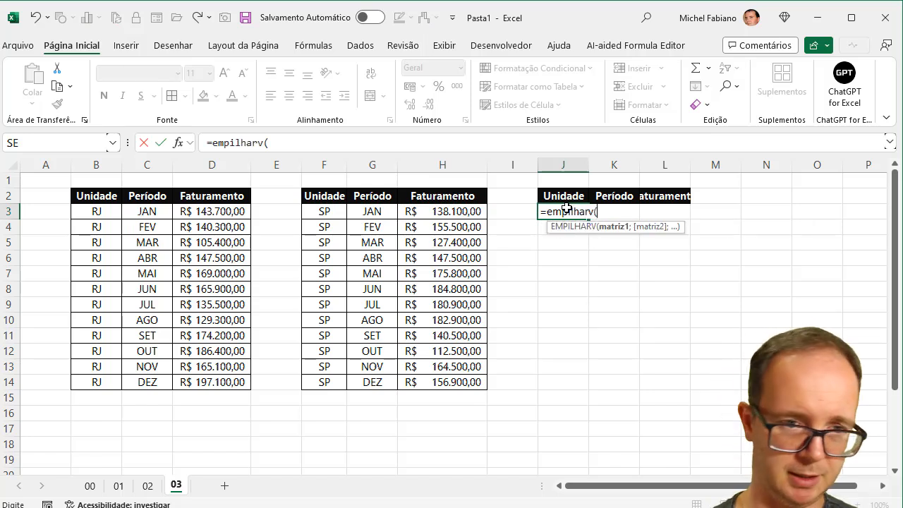
{"action": "left_click_drag", "start_coordinate": [99, 210], "coordinate": [198, 381]}
{"action": "type", "text": ";"}
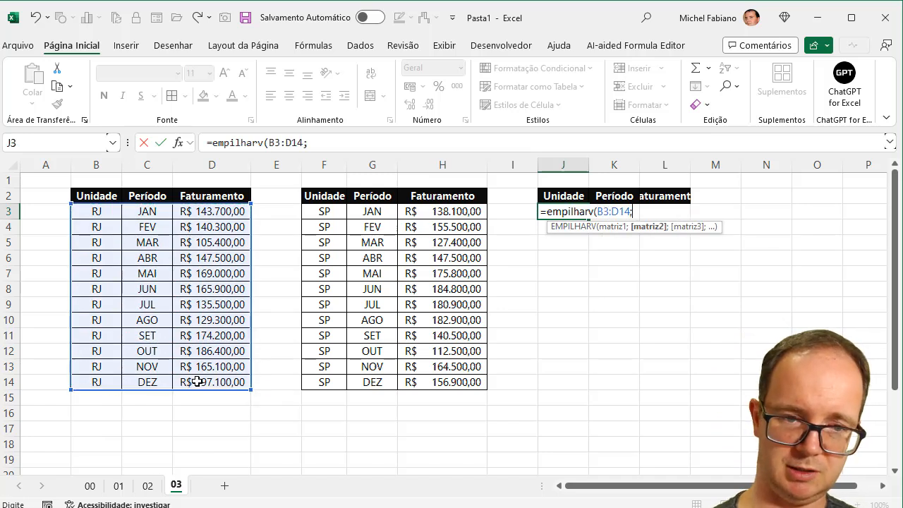
{"action": "left_click_drag", "start_coordinate": [335, 209], "coordinate": [435, 378]}
{"action": "type", "text": ")"}
{"action": "key", "text": "Return"}
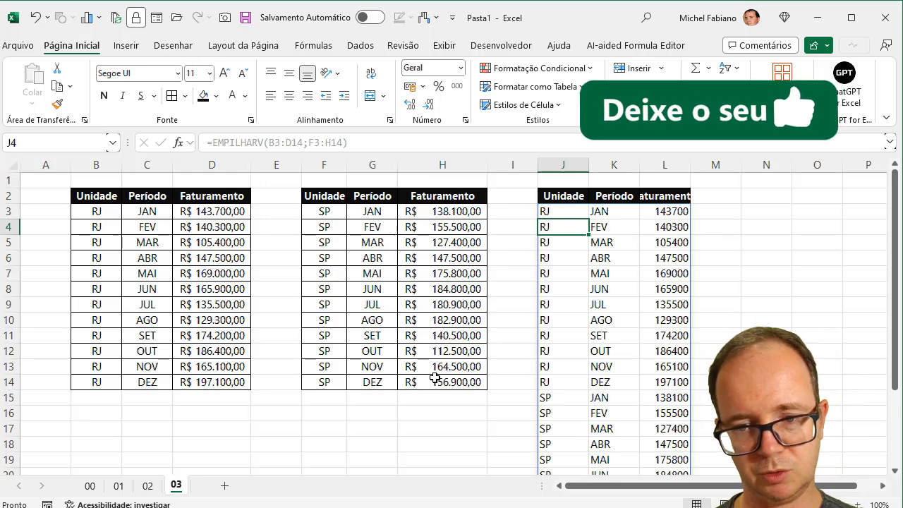
Step: Format column L, the stacked table's Faturamento values, with the Contábil number format in R$
{"action": "left_click", "coordinate": [657, 164]}
{"action": "left_click", "coordinate": [409, 86]}
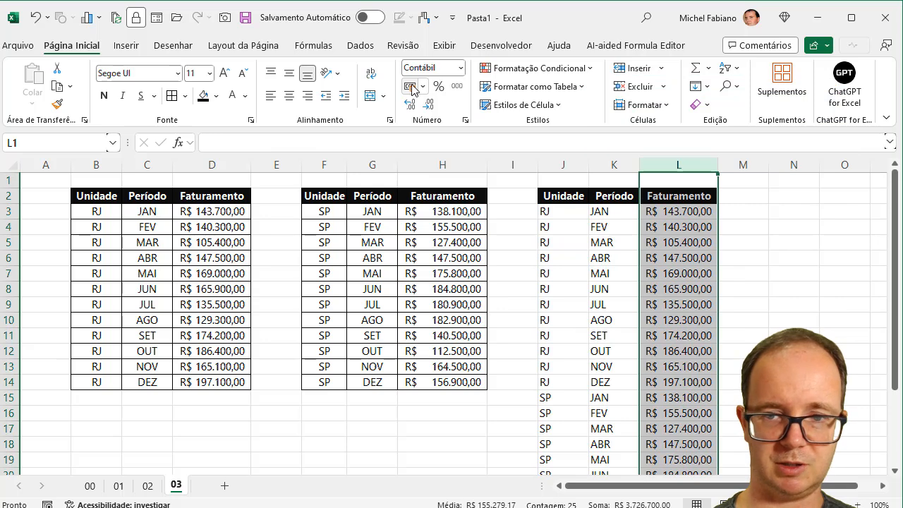
{"action": "left_click", "coordinate": [727, 212]}
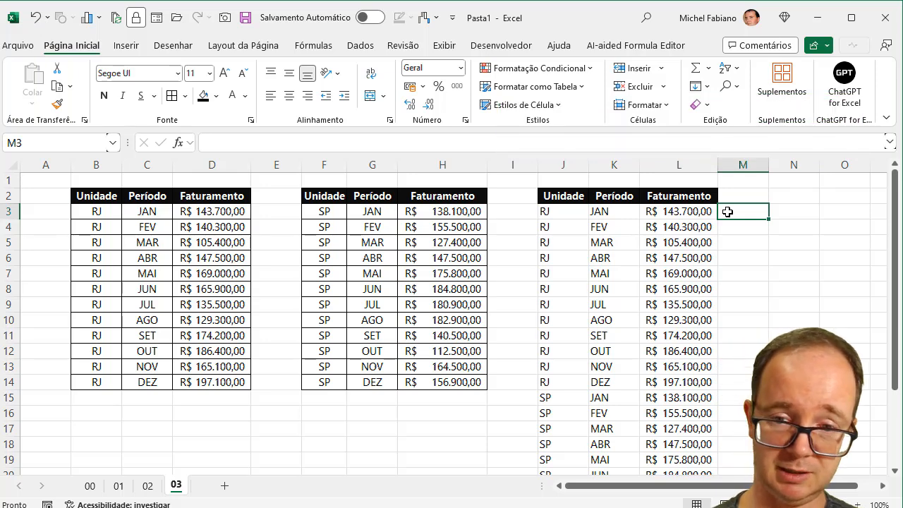
Step: Create a PivotTable on a new worksheet from the stacked table J2:L26 on sheet 03
{"action": "left_click", "coordinate": [566, 218]}
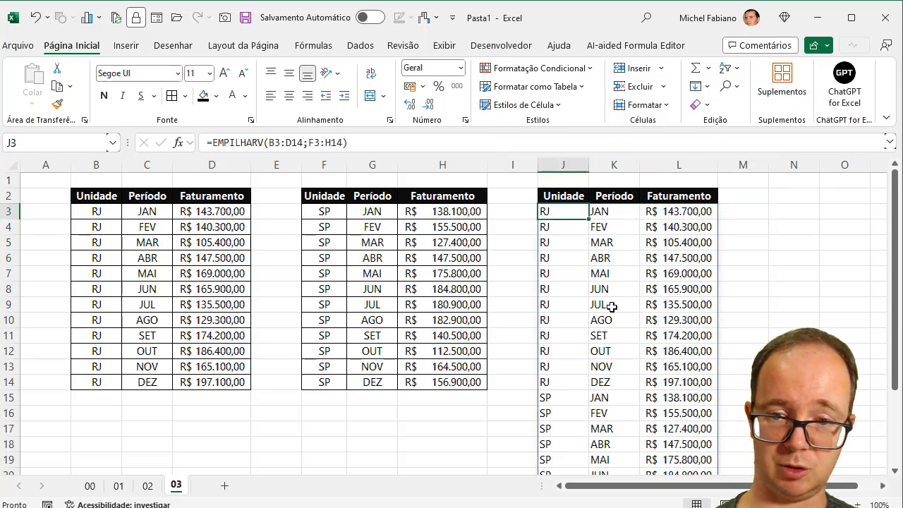
{"action": "left_click", "coordinate": [128, 46]}
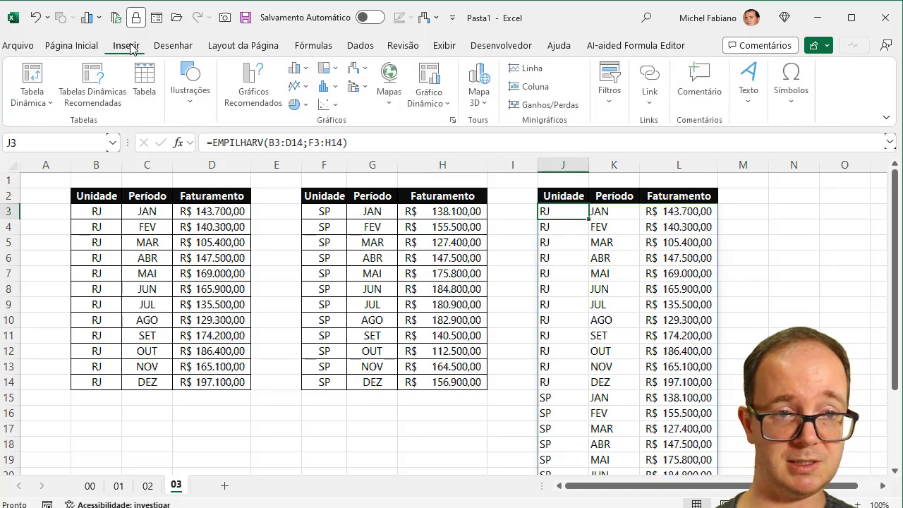
{"action": "left_click", "coordinate": [633, 228]}
{"action": "key", "text": "ctrl+a"}
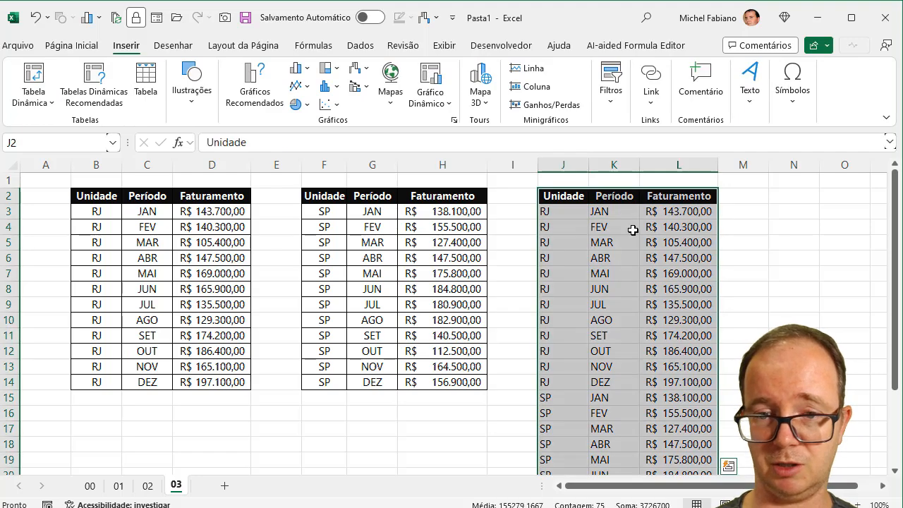
{"action": "left_click", "coordinate": [50, 76]}
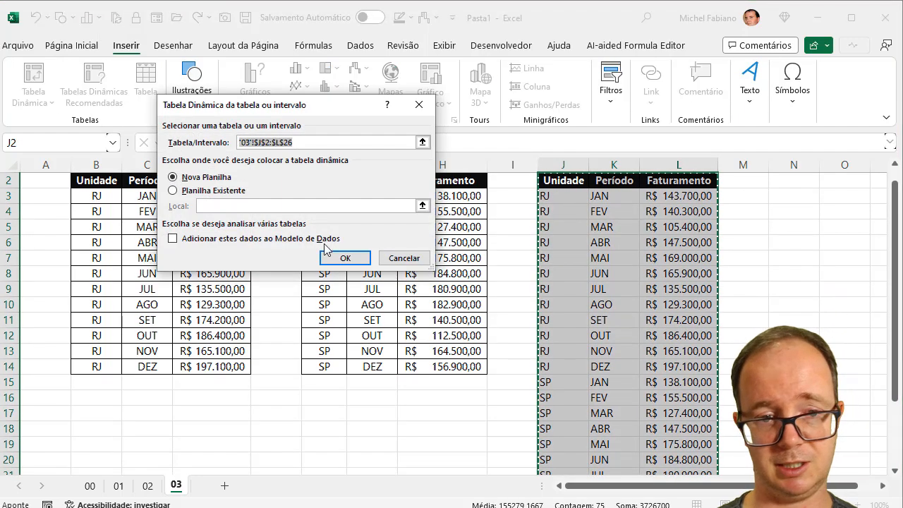
{"action": "left_click", "coordinate": [345, 259]}
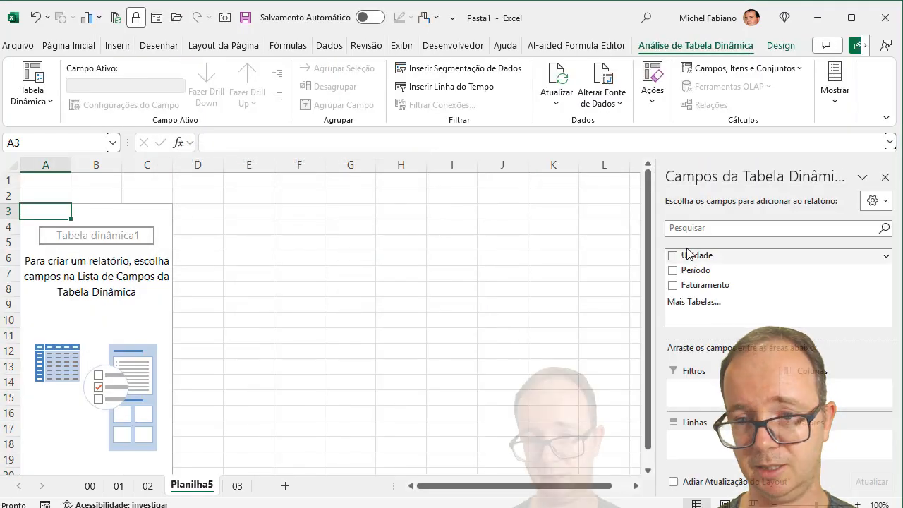
Step: Lay out the PivotTable with Unidade as filter, Período as rows and the sum of Faturamento as values
{"action": "left_click_drag", "start_coordinate": [703, 255], "coordinate": [722, 404]}
{"action": "left_click_drag", "start_coordinate": [705, 271], "coordinate": [698, 438]}
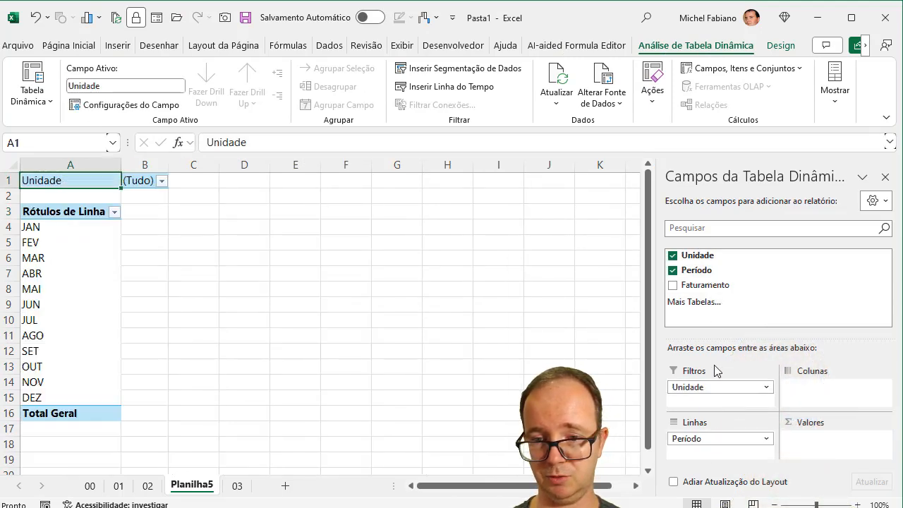
{"action": "left_click_drag", "start_coordinate": [718, 292], "coordinate": [832, 451]}
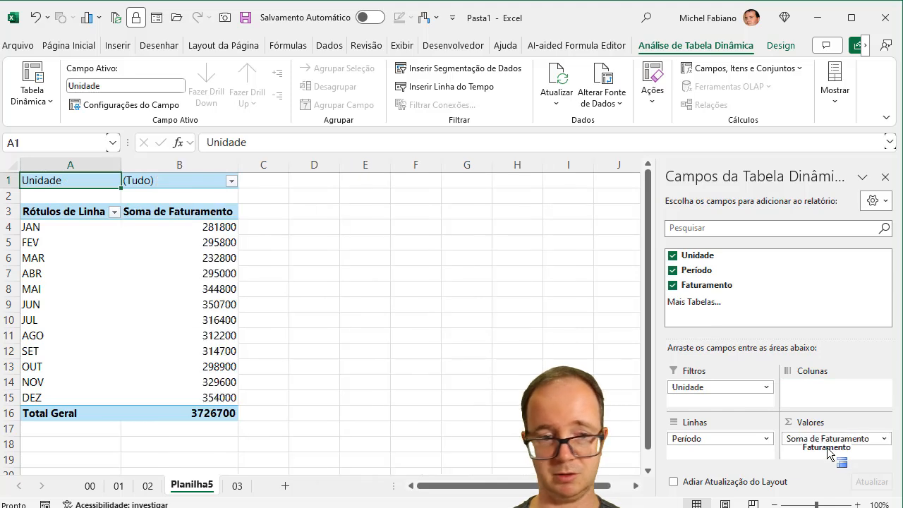
Step: Filter the PivotTable by Unidade SP and switch the filter to RJ
{"action": "left_click", "coordinate": [93, 229]}
{"action": "left_click", "coordinate": [169, 361]}
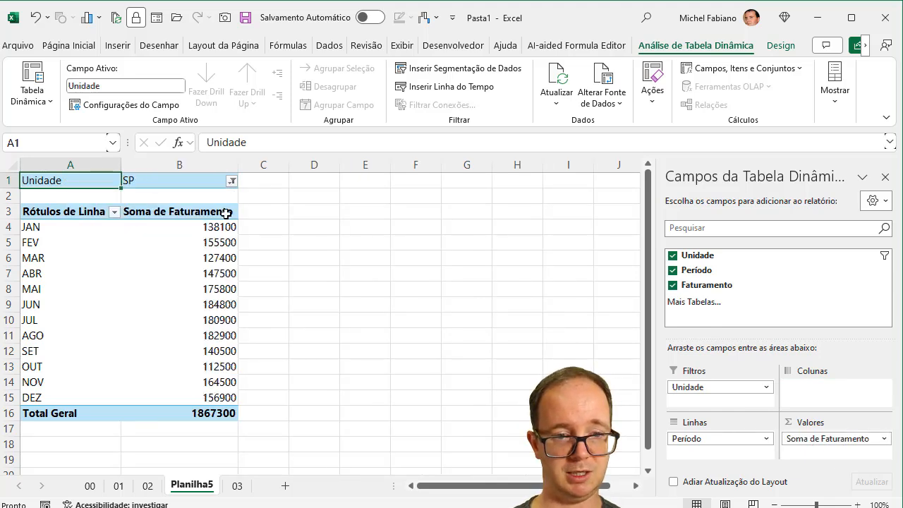
{"action": "left_click", "coordinate": [232, 181]}
{"action": "left_click", "coordinate": [92, 242]}
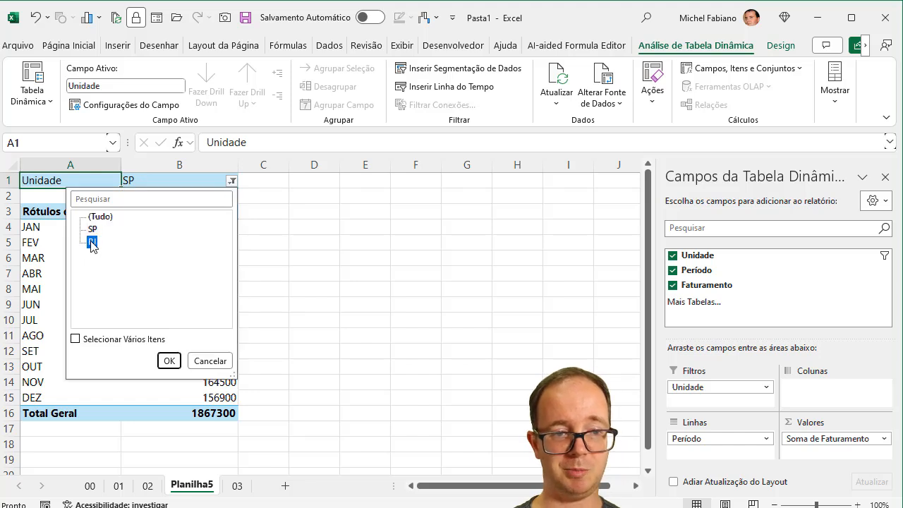
{"action": "left_click", "coordinate": [169, 361]}
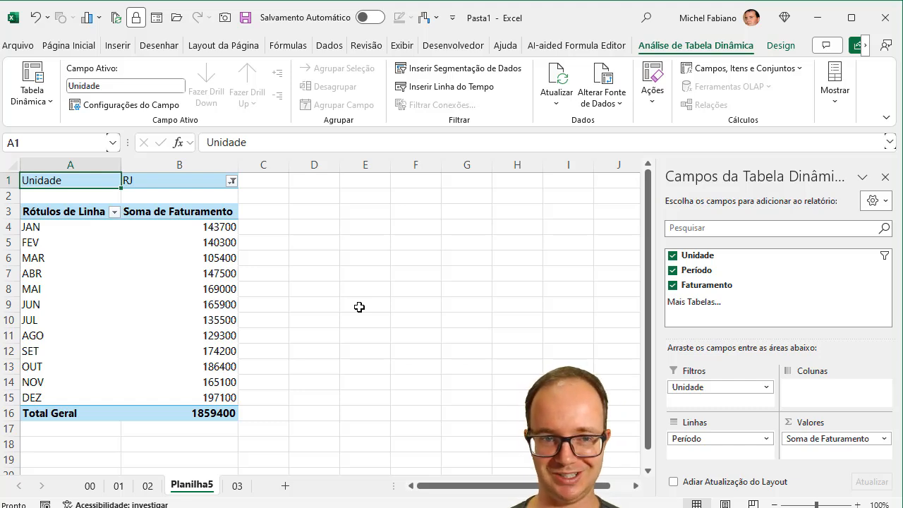
Step: Return to sheet 03 with the stacked table
{"action": "left_click", "coordinate": [237, 486]}
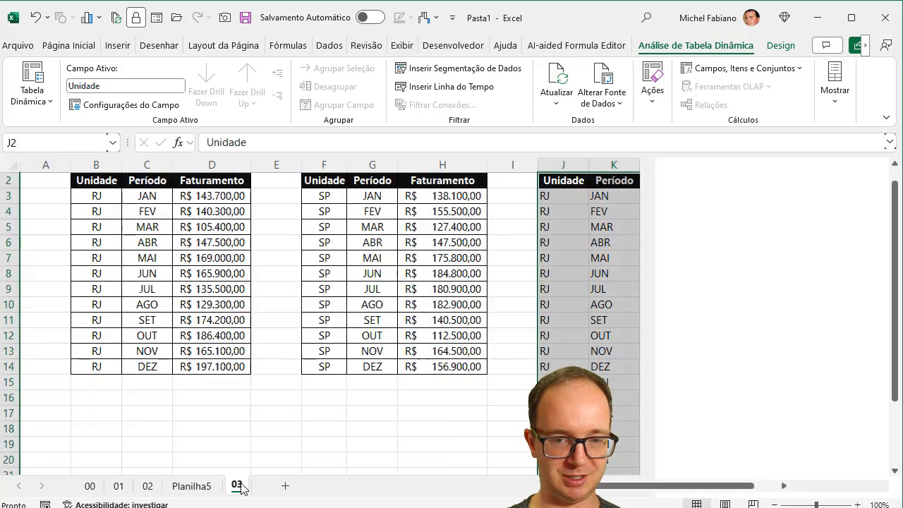